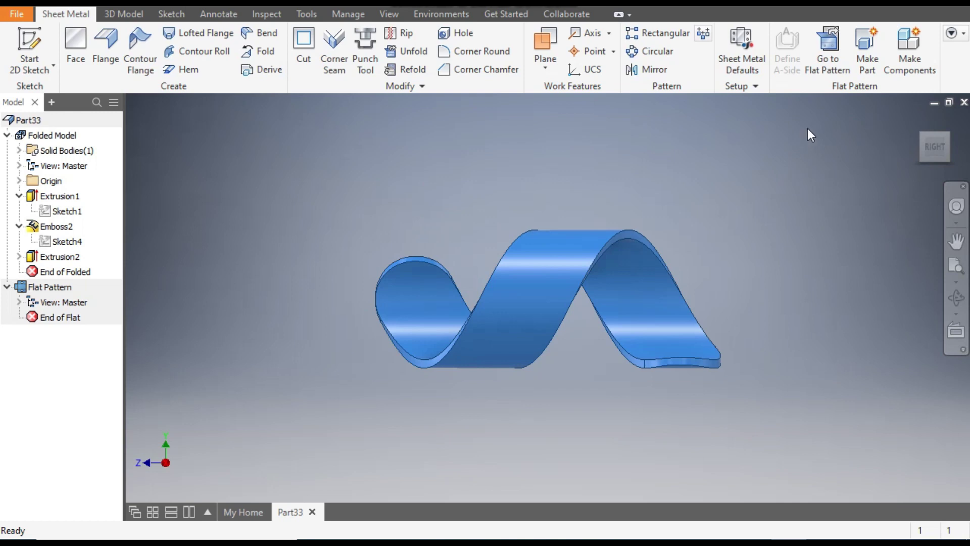
Preview the strip's flat pattern, return to the folded part, and bring up the new-file templates.
click(831, 56)
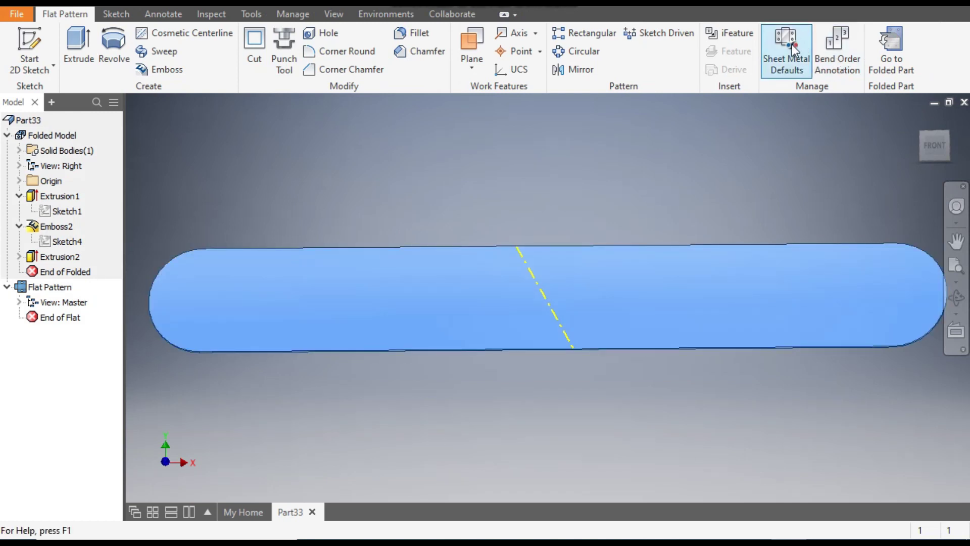
click(898, 44)
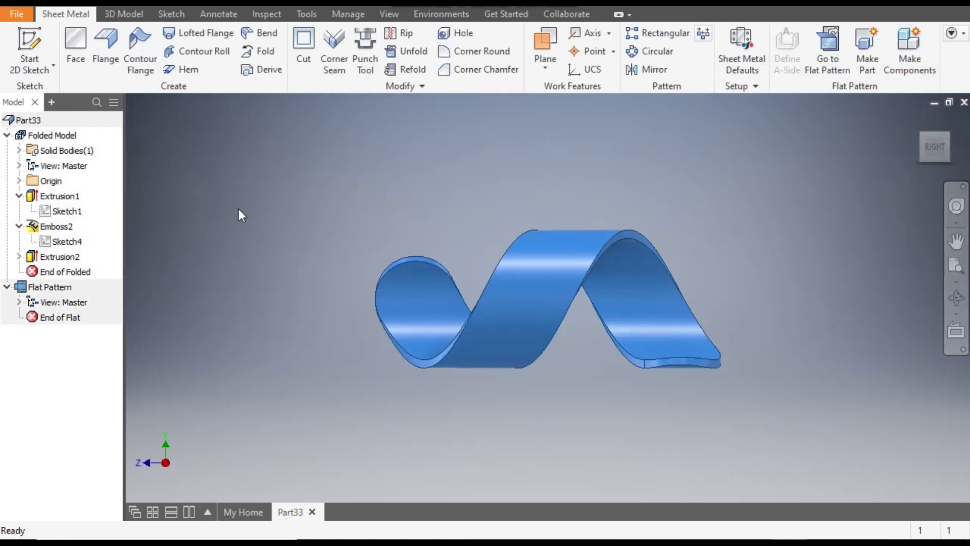
click(22, 12)
key(ctrl+n)
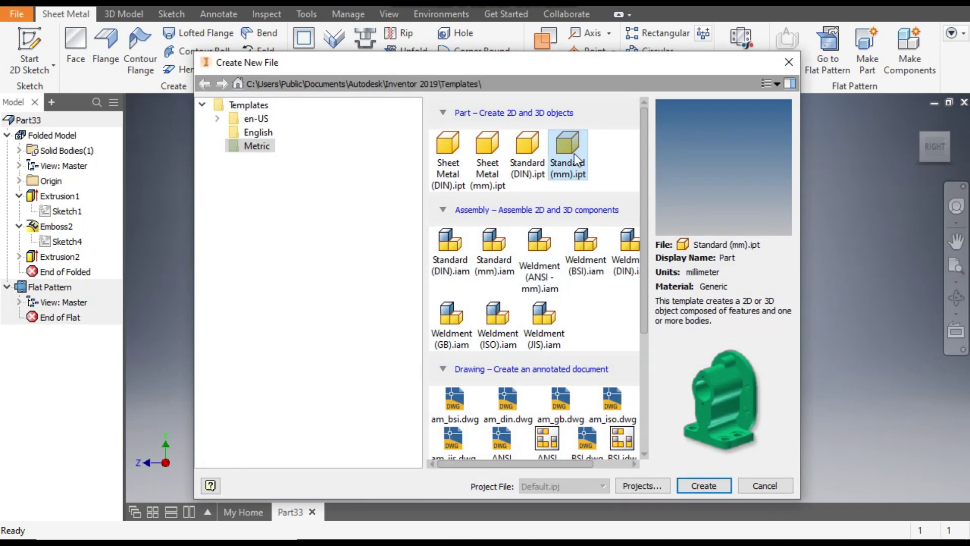
Create a Standard (mm) part and sketch a 15 mm circle at the XY plane's origin.
click(697, 487)
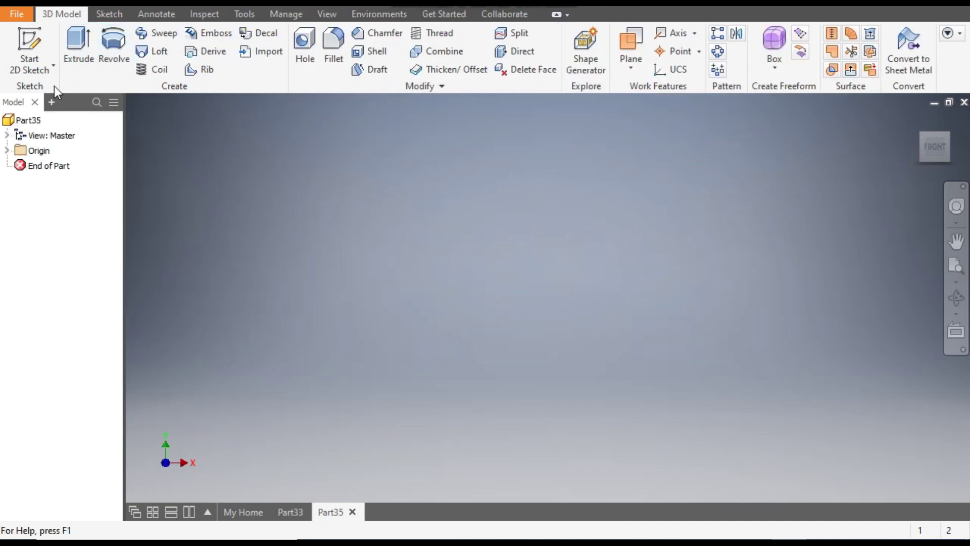
click(23, 41)
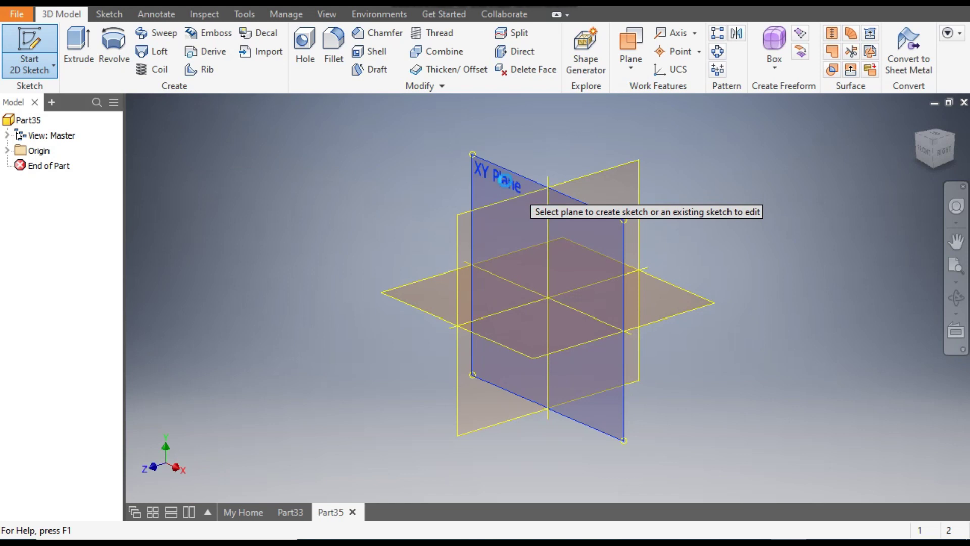
click(507, 182)
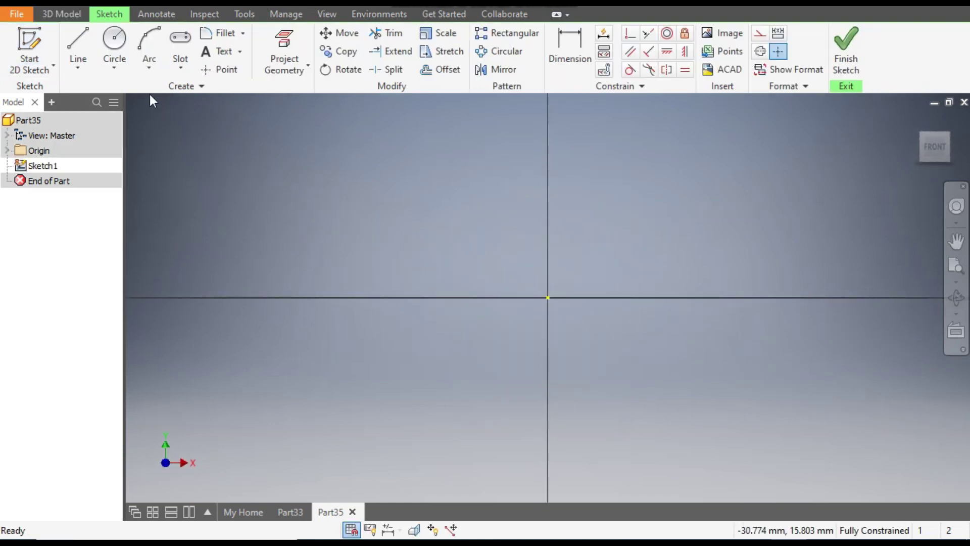
click(110, 46)
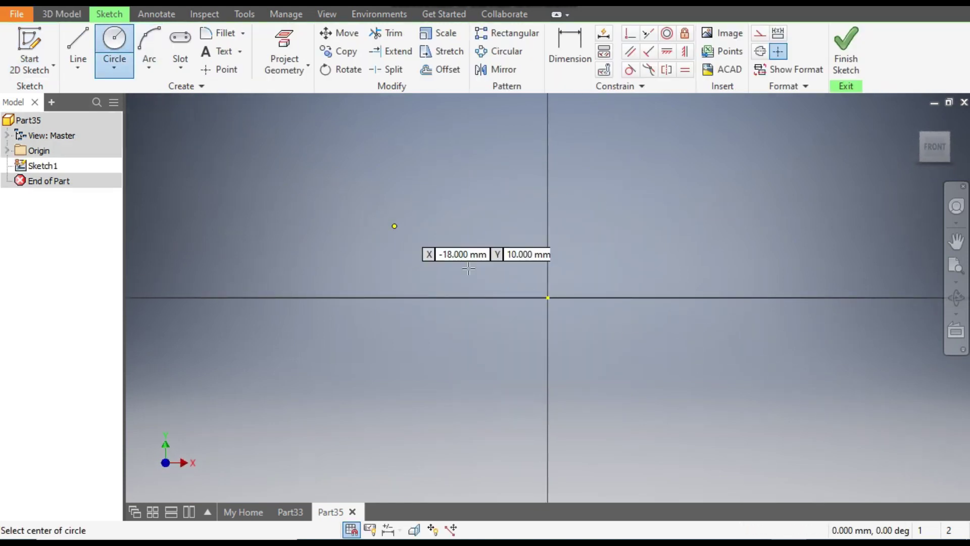
click(547, 297)
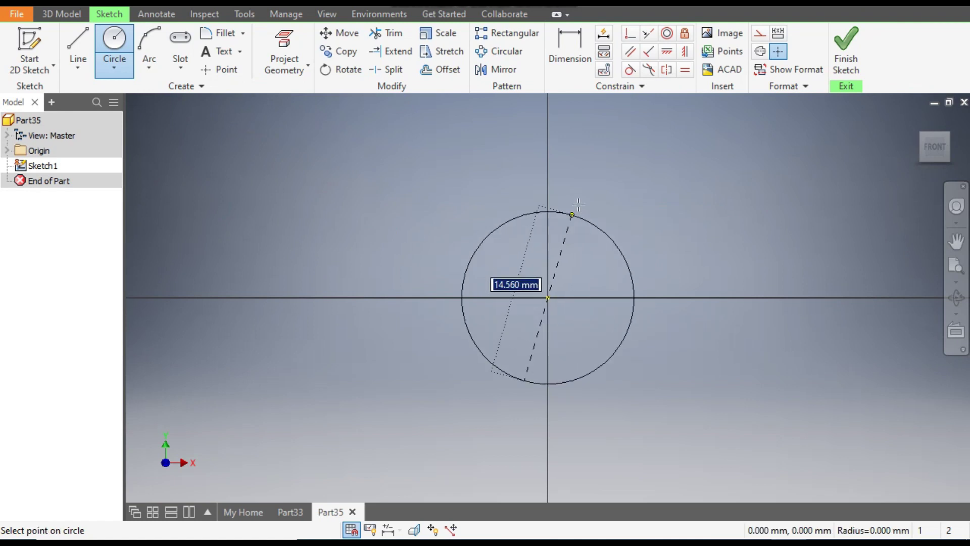
text(15)
key(Return)
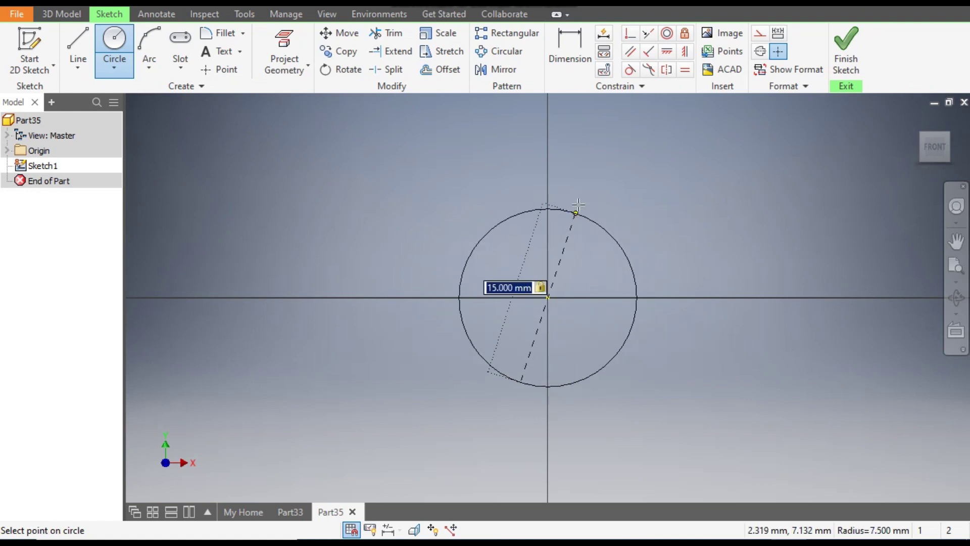
click(850, 60)
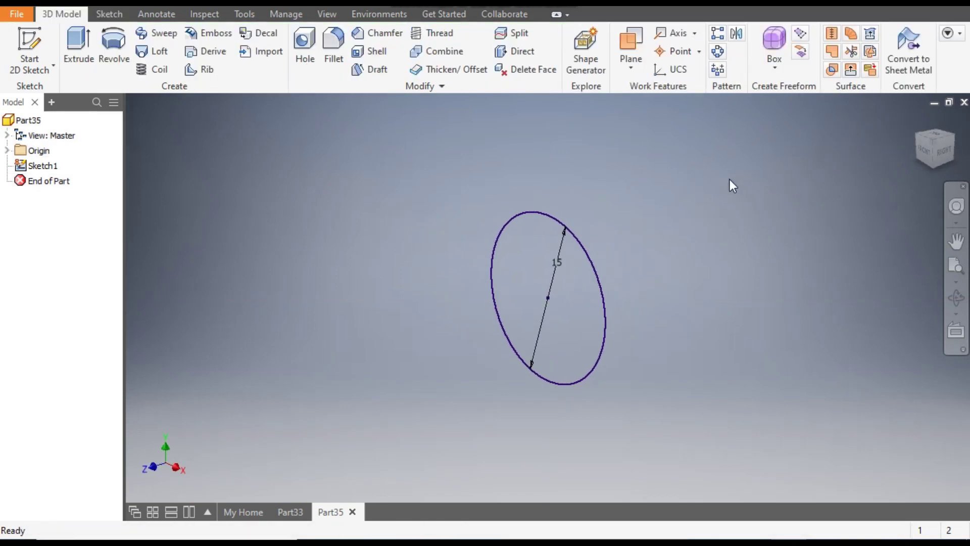
Extrude the 15 mm circle 65 mm to form the solid cylinder Extrusion1.
click(76, 50)
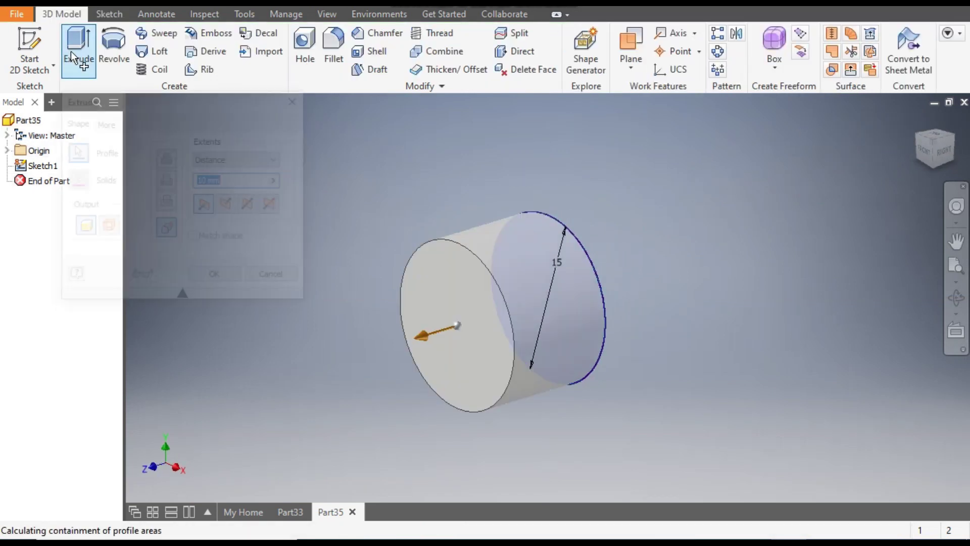
scroll(851, 226, down, 3)
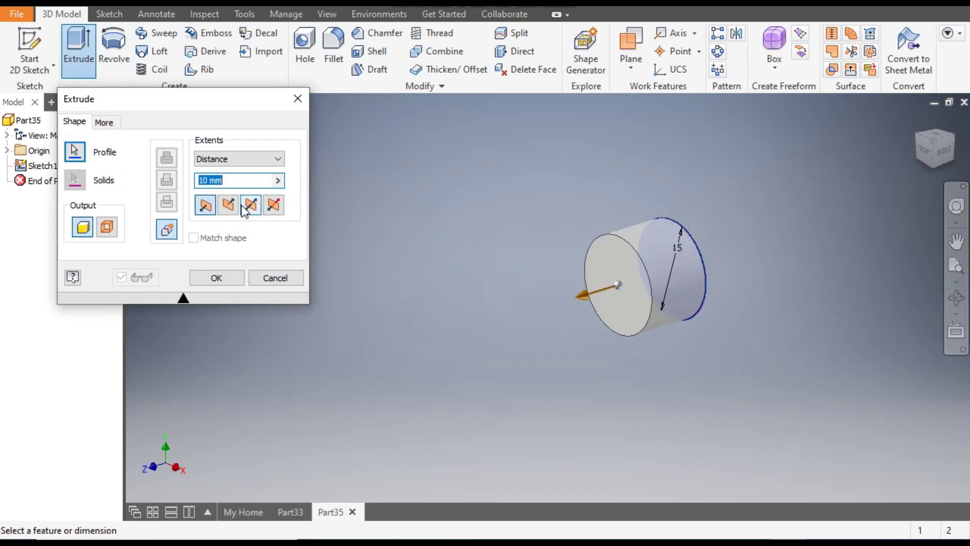
text(65)
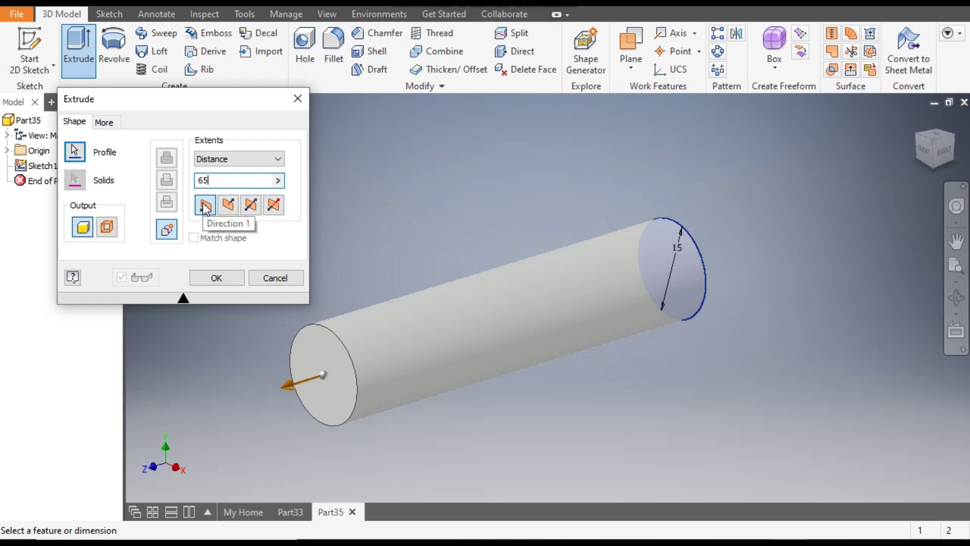
click(211, 278)
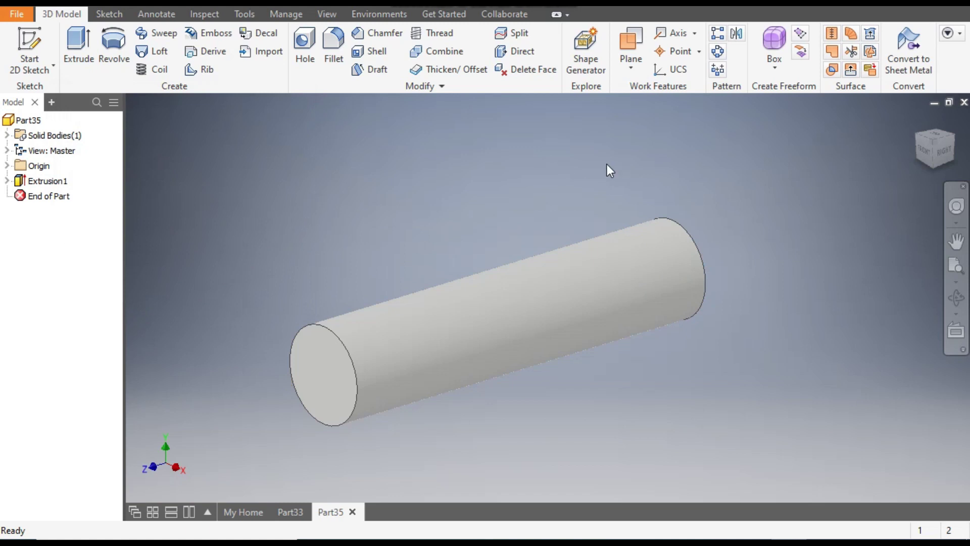
Start a new sketch on the YZ Plane from the Origin folder.
click(7, 165)
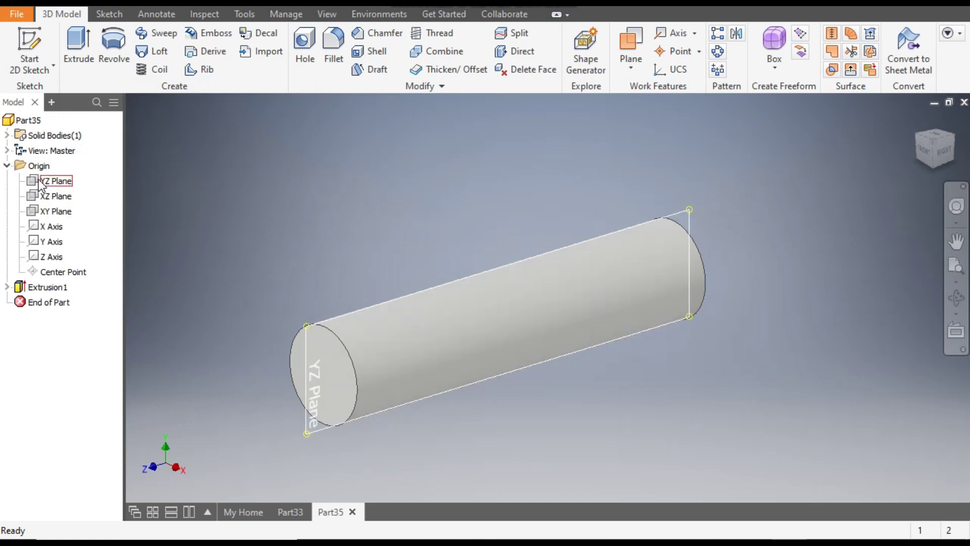
click(55, 180)
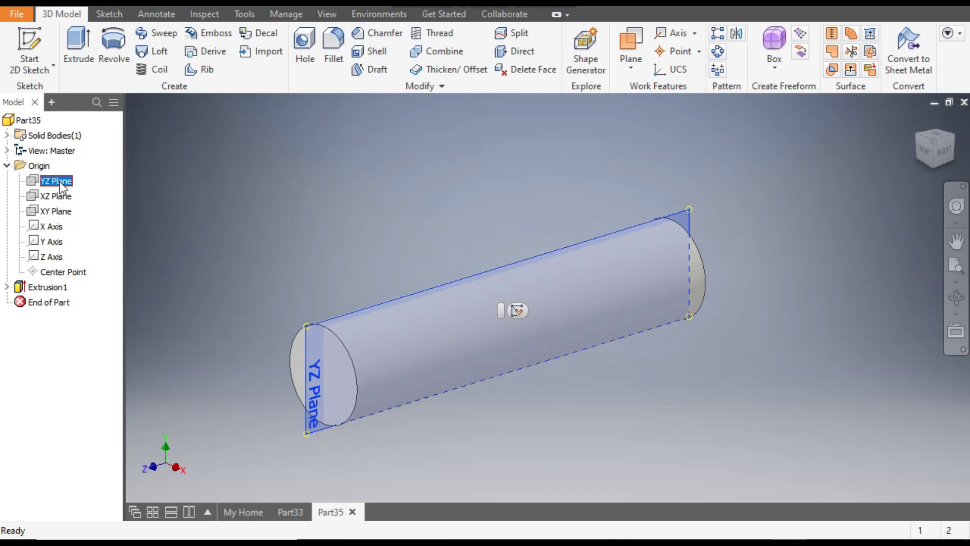
click(517, 310)
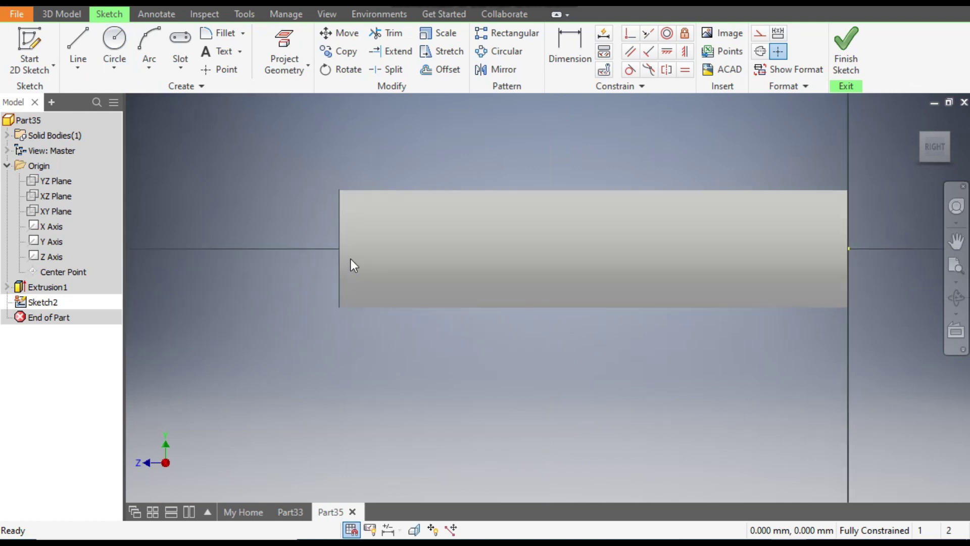
Switch the model's visual style to Wireframe.
click(327, 15)
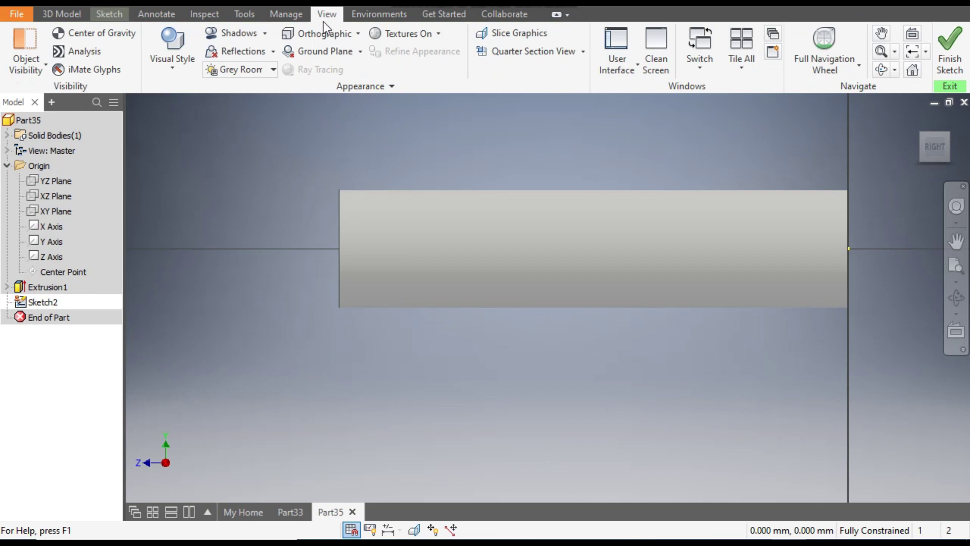
click(174, 71)
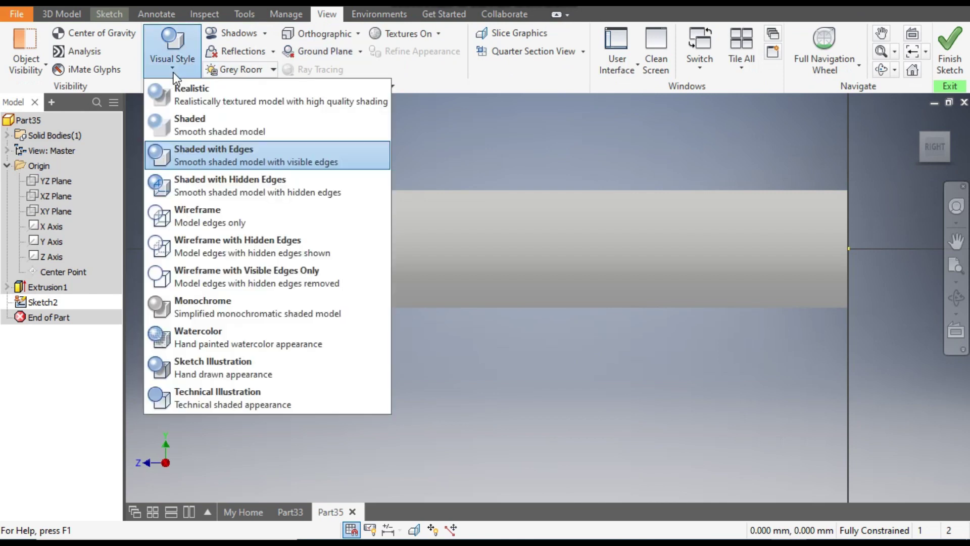
click(214, 221)
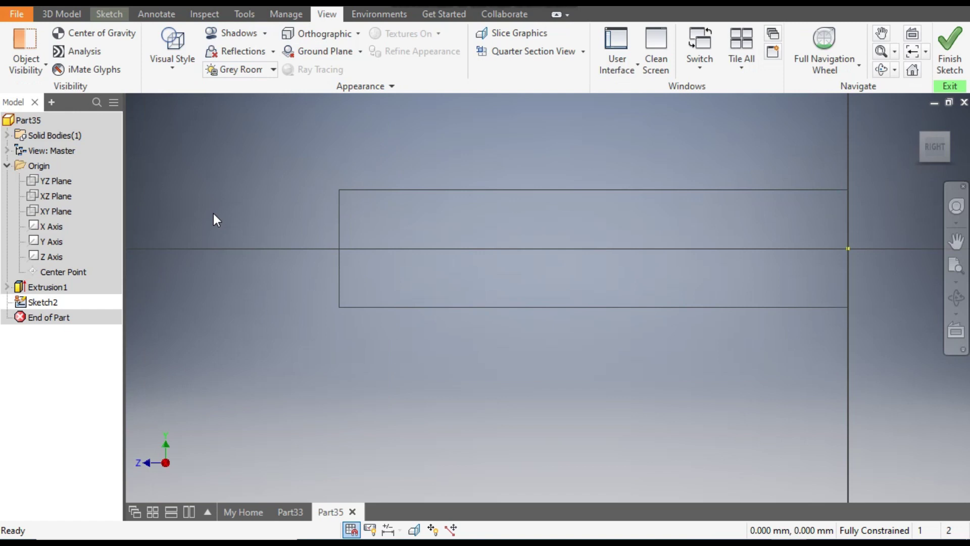
Draw a diagonal center-to-center slot from the cylinder axis down past its lower edge.
click(104, 16)
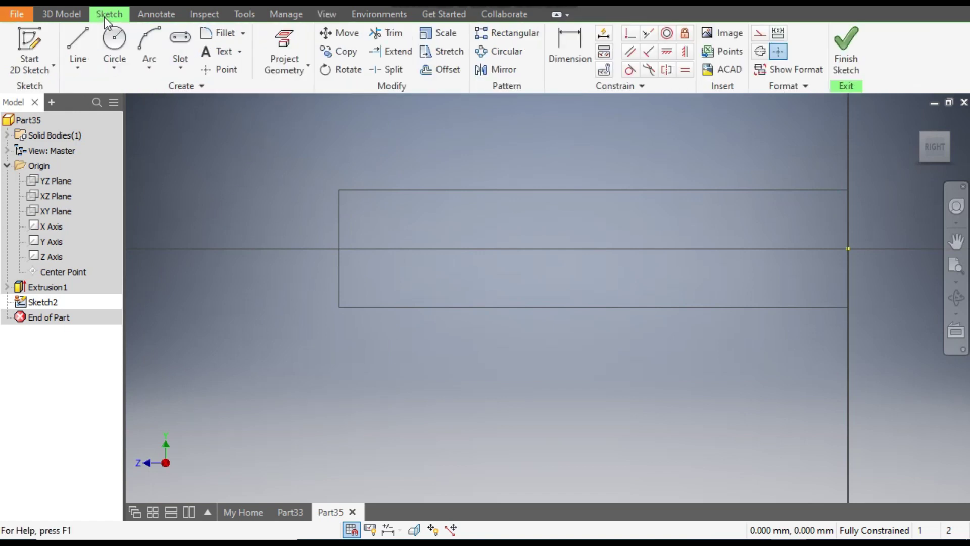
click(178, 66)
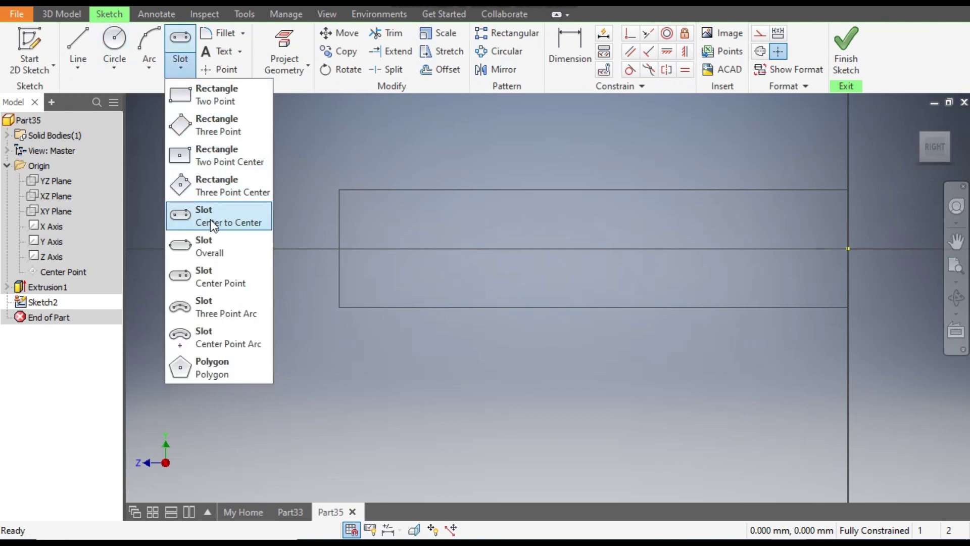
click(183, 225)
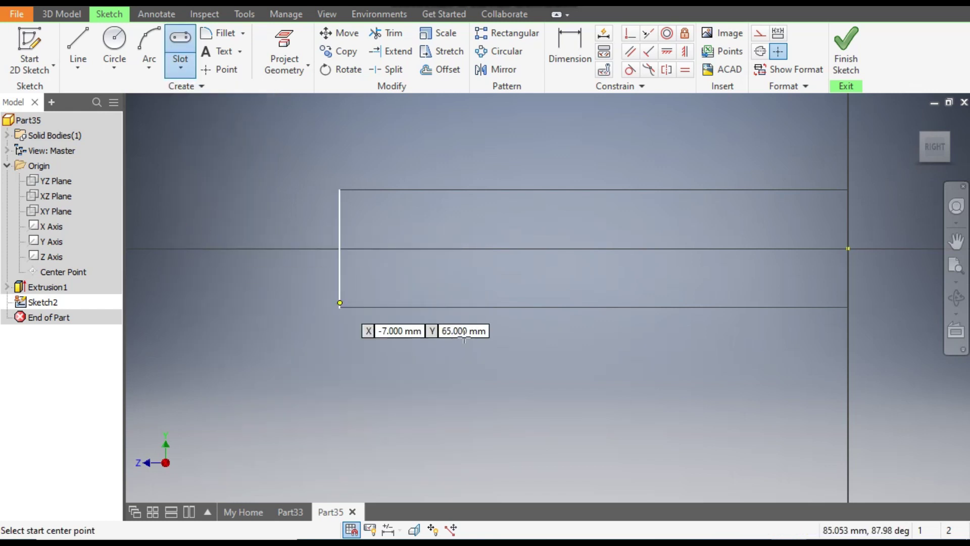
click(426, 248)
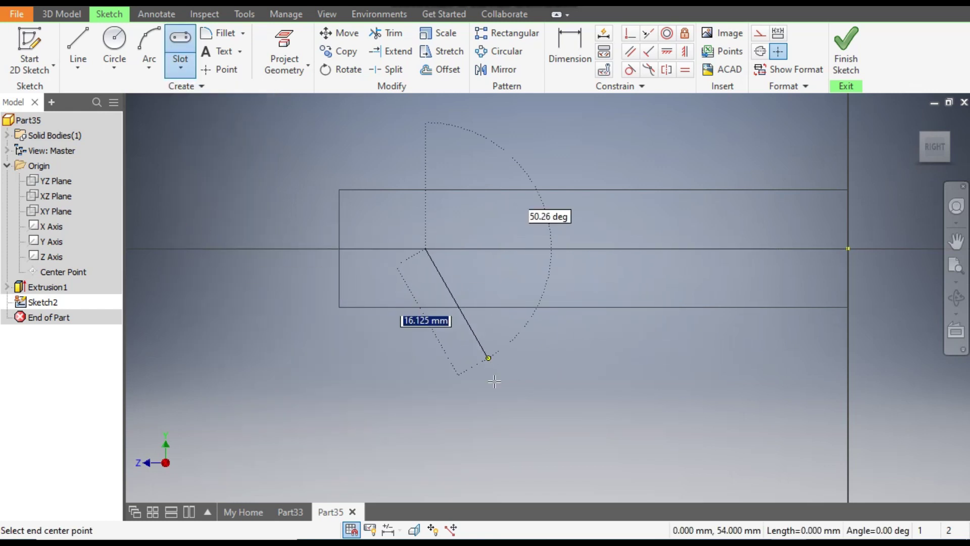
click(520, 436)
click(533, 409)
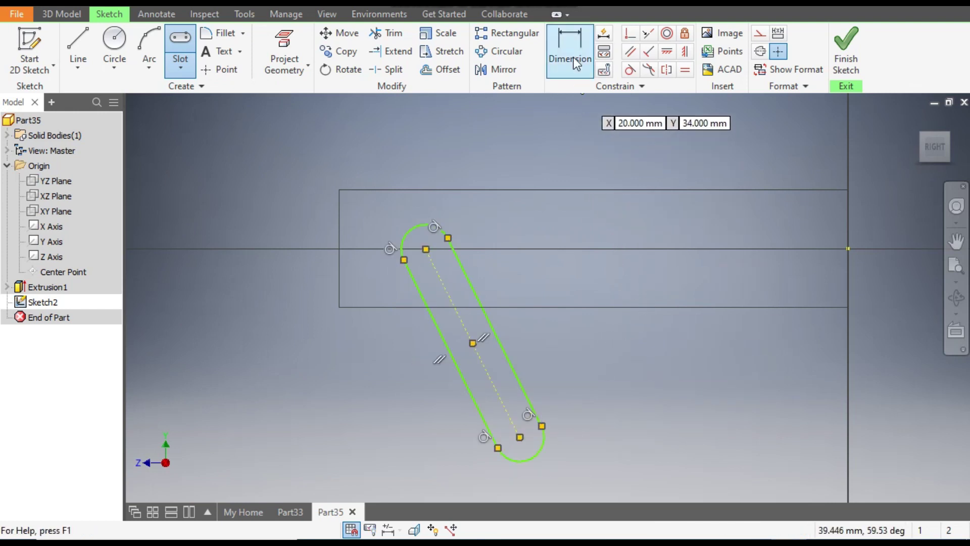
Dimension the slot's upper arc with a value of 5.
click(572, 45)
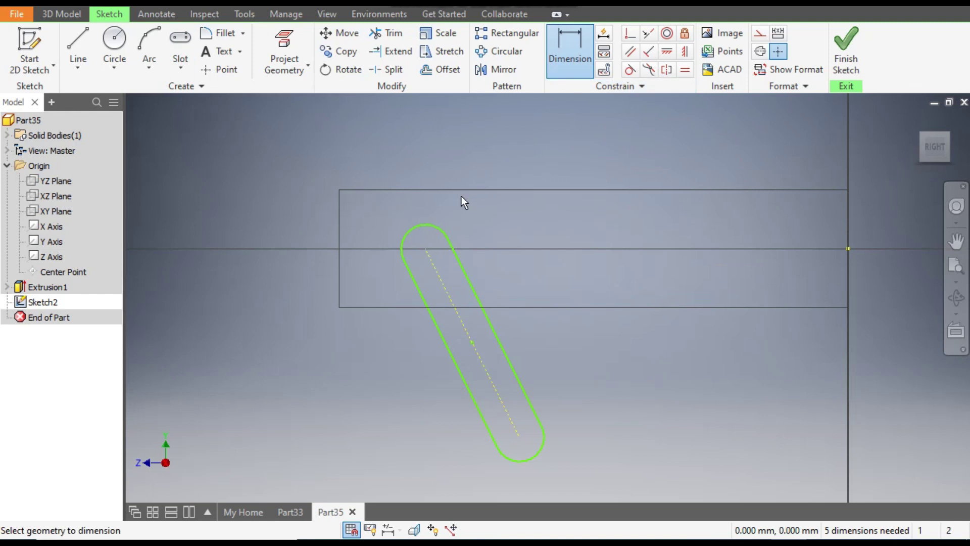
click(432, 226)
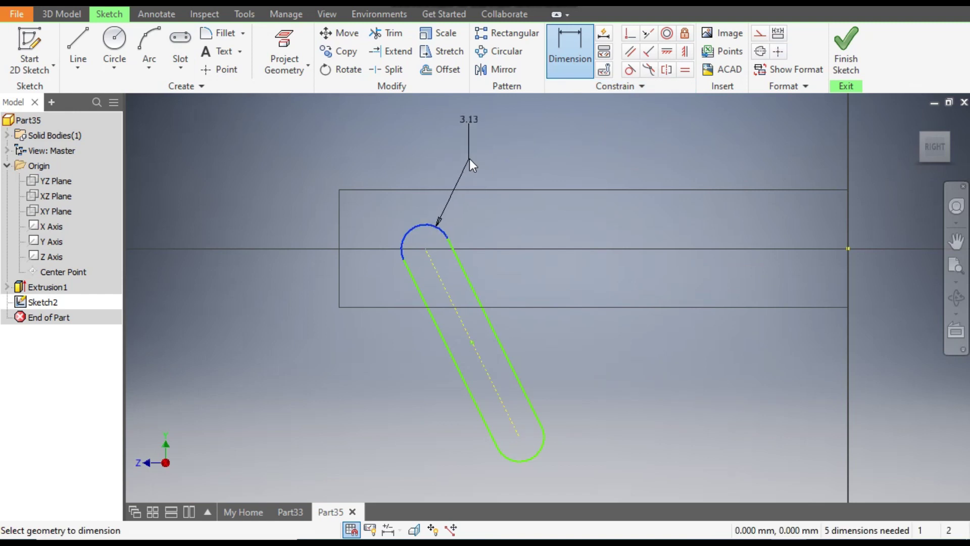
click(469, 158)
text(5)
key(Return)
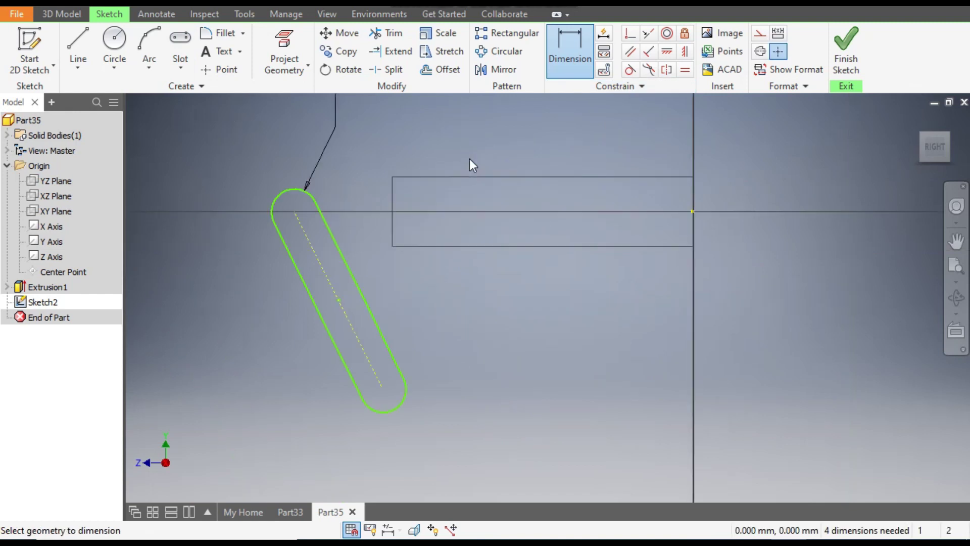
Add an aligned 65 mm length dimension along the slot's centre line.
click(328, 280)
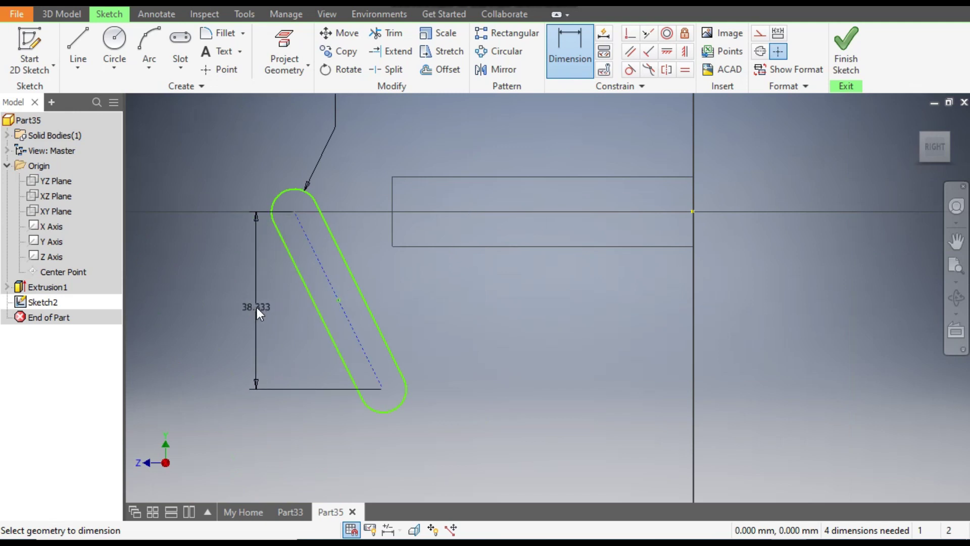
right_click(257, 307)
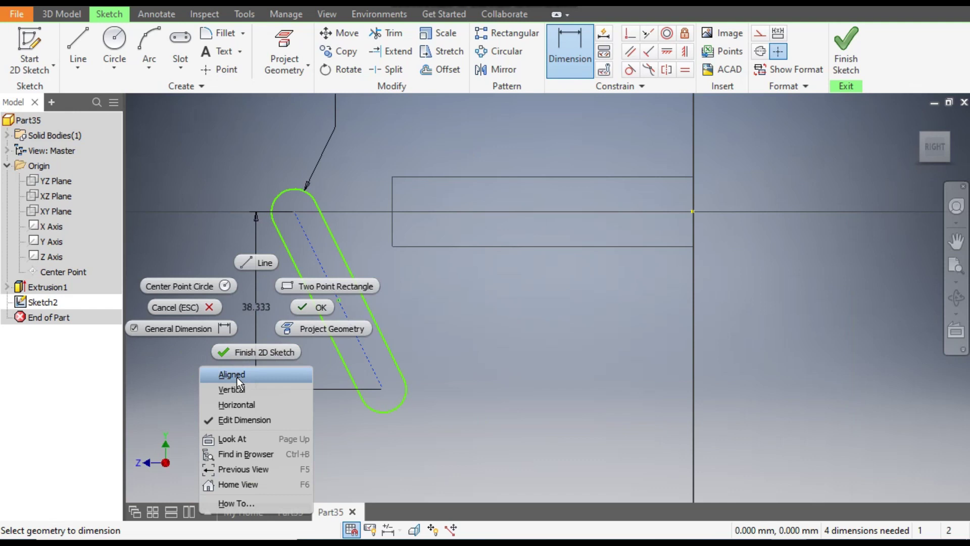
click(237, 377)
click(269, 323)
text(65)
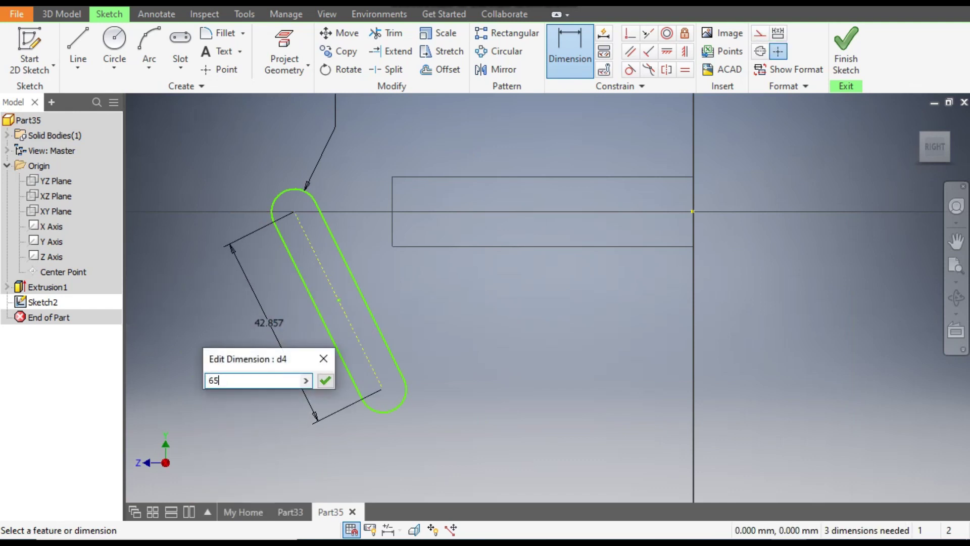
key(Return)
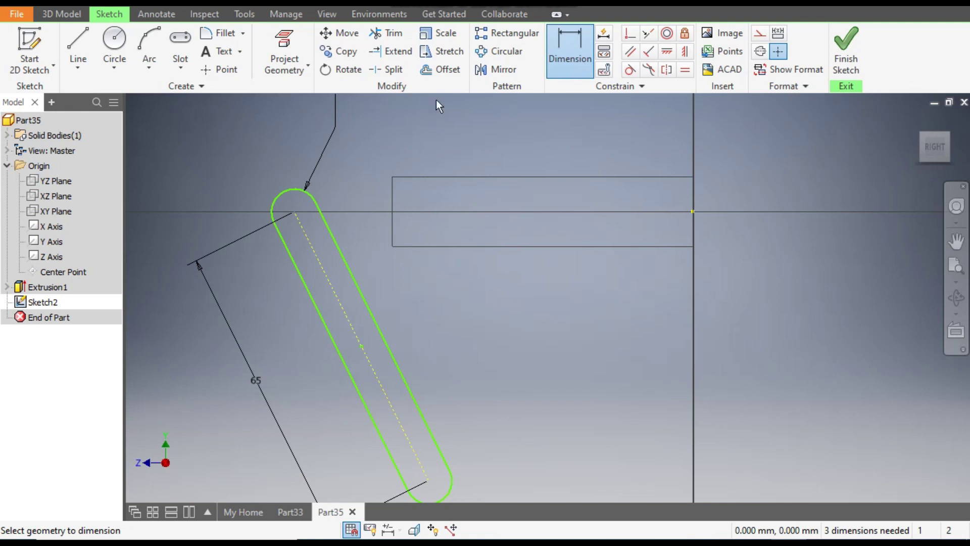
Draw a horizontal axis line from the origin to the left edge, plus the vertical left edge.
click(75, 46)
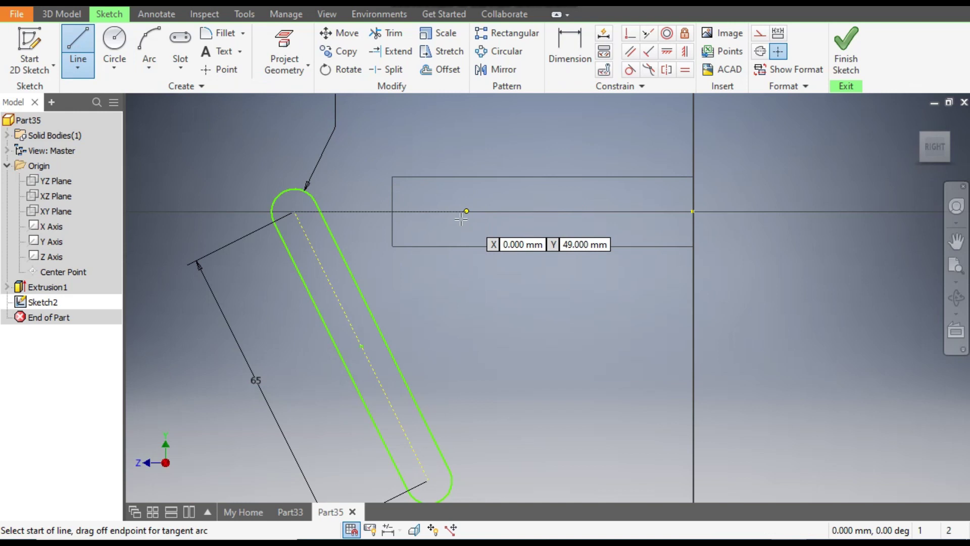
click(692, 211)
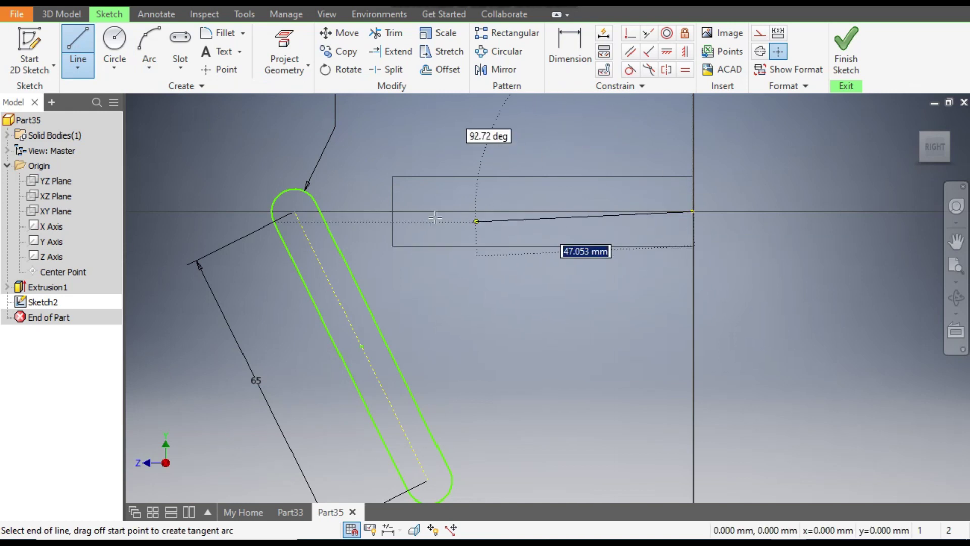
double_click(392, 212)
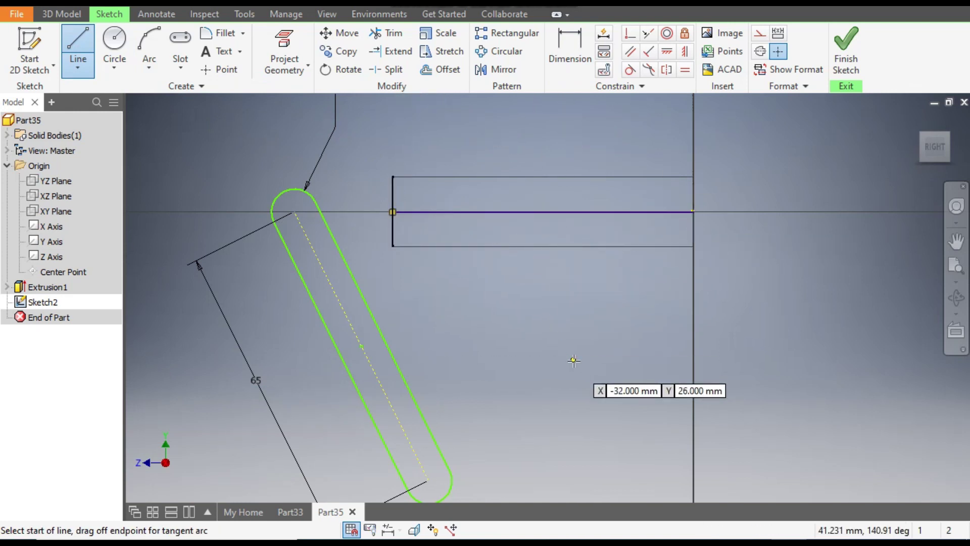
click(392, 176)
click(392, 246)
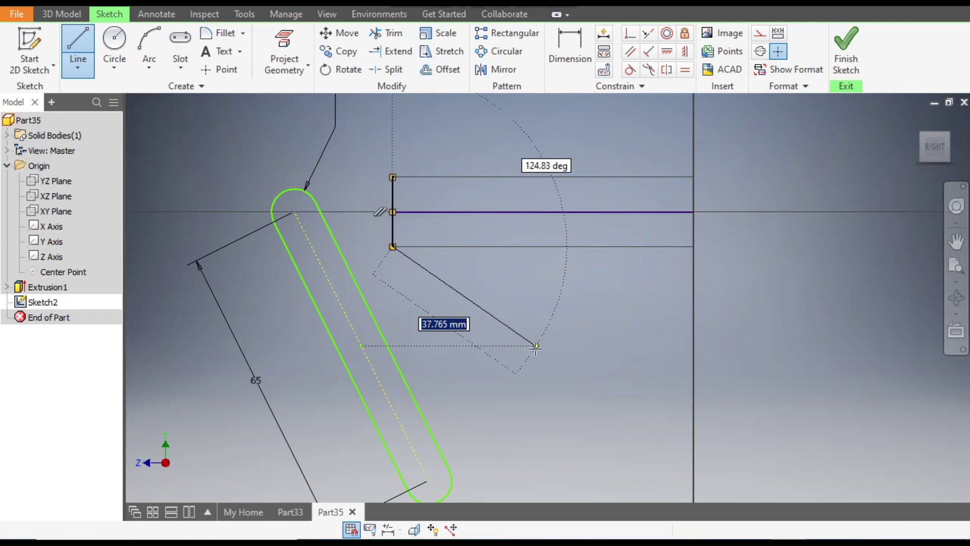
key(Escape)
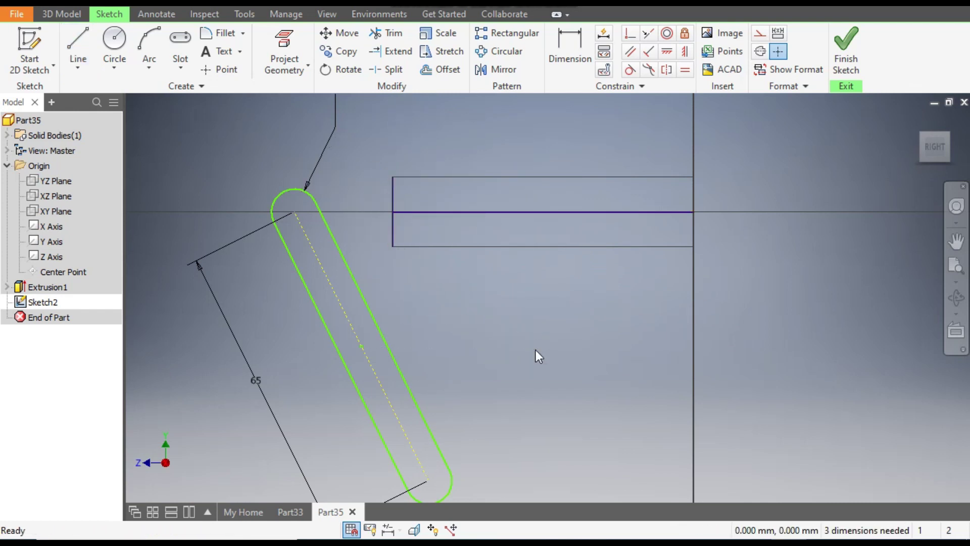
Make the horizontal axis line construction geometry and apply the Centerline style.
click(394, 201)
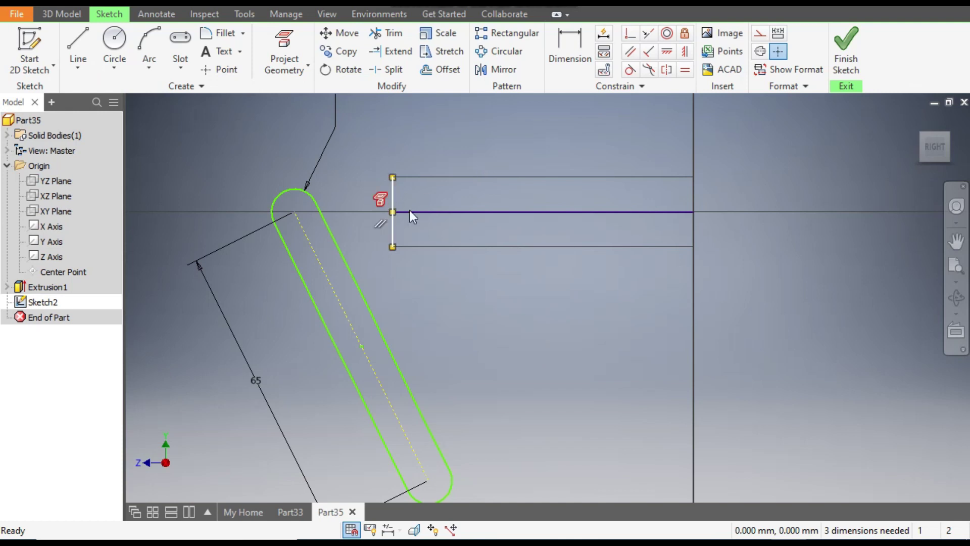
ctrl+click(504, 211)
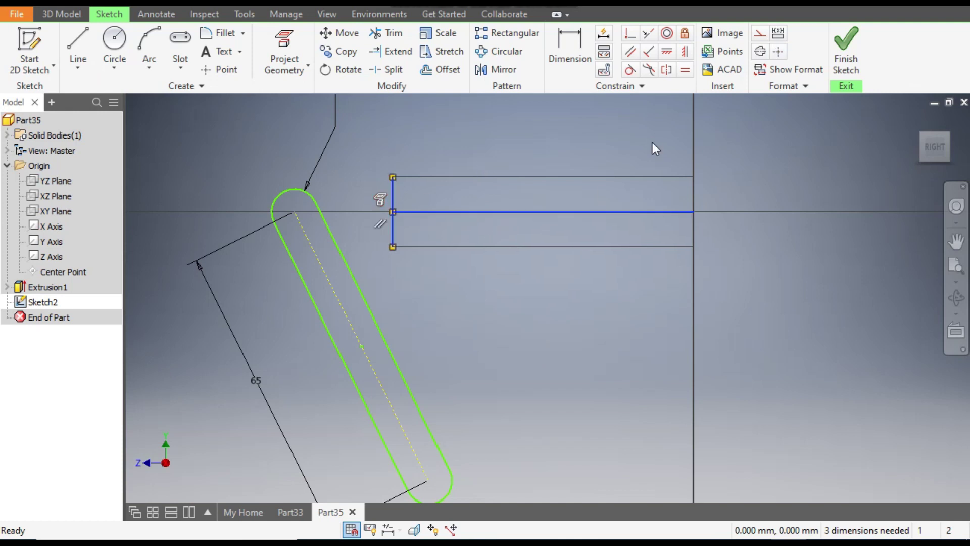
click(763, 39)
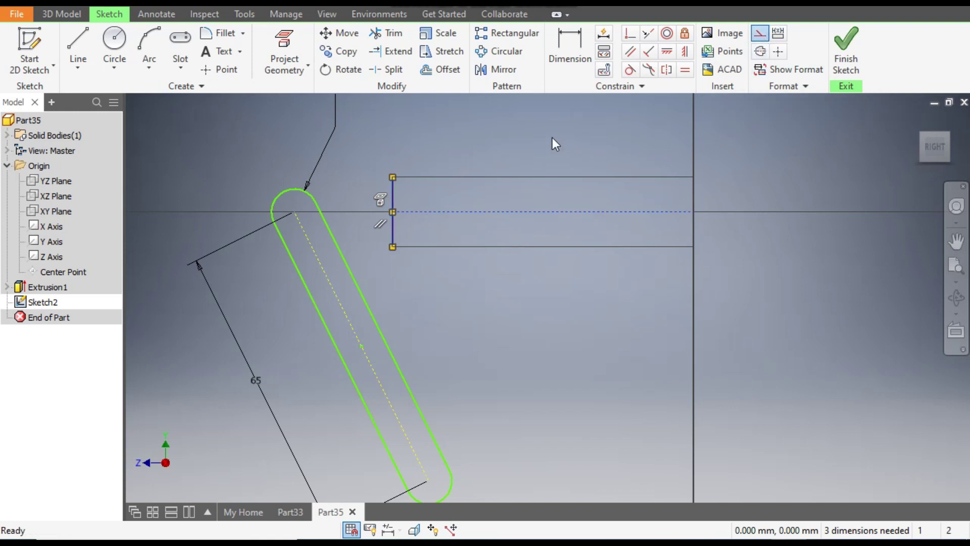
ctrl+click(392, 199)
click(770, 48)
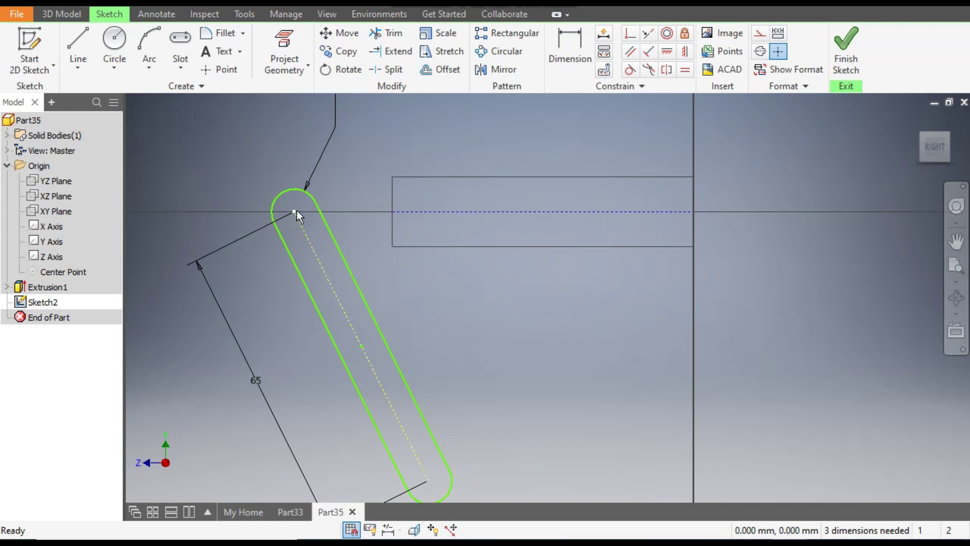
Move the slot onto the rectangle and constrain its upper arc centre horizontal with the axis end point.
drag(296, 210, 479, 211)
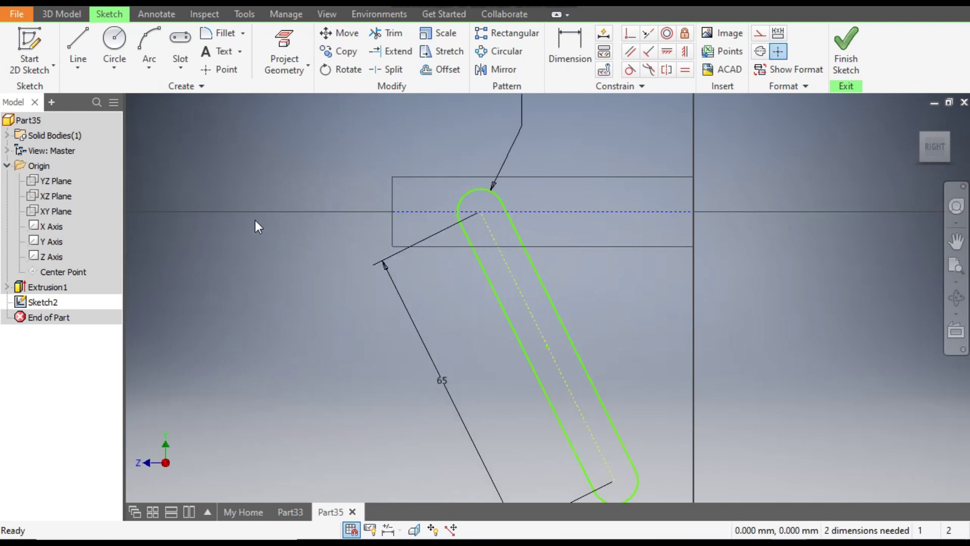
click(685, 53)
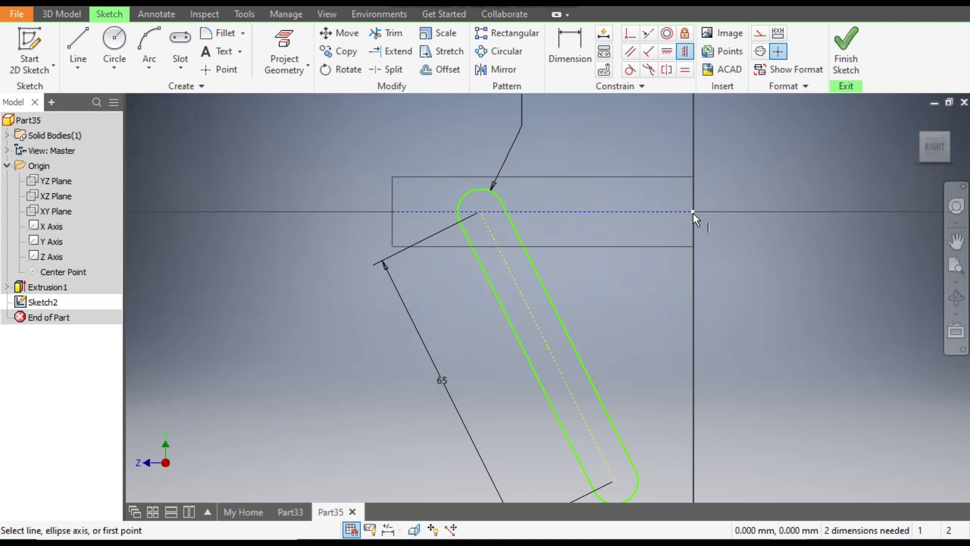
click(692, 212)
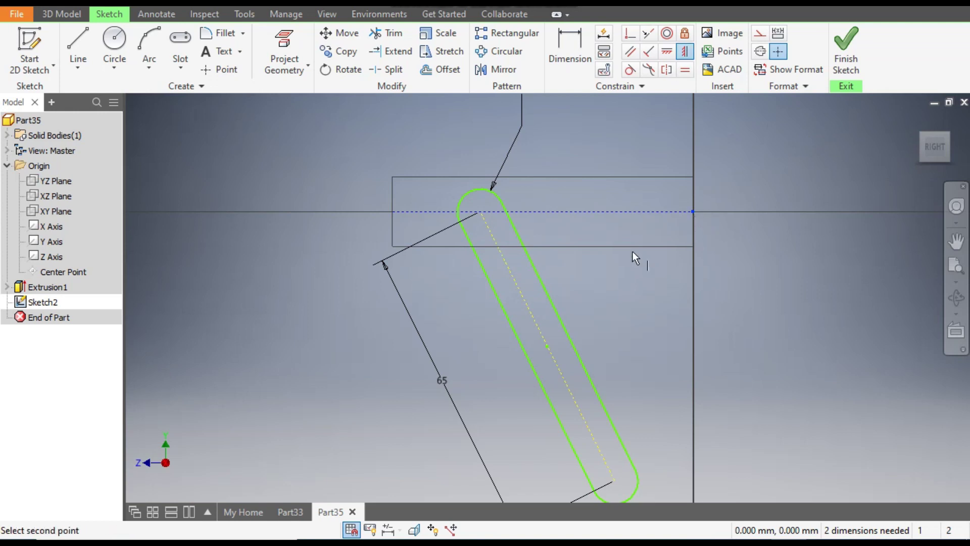
click(479, 213)
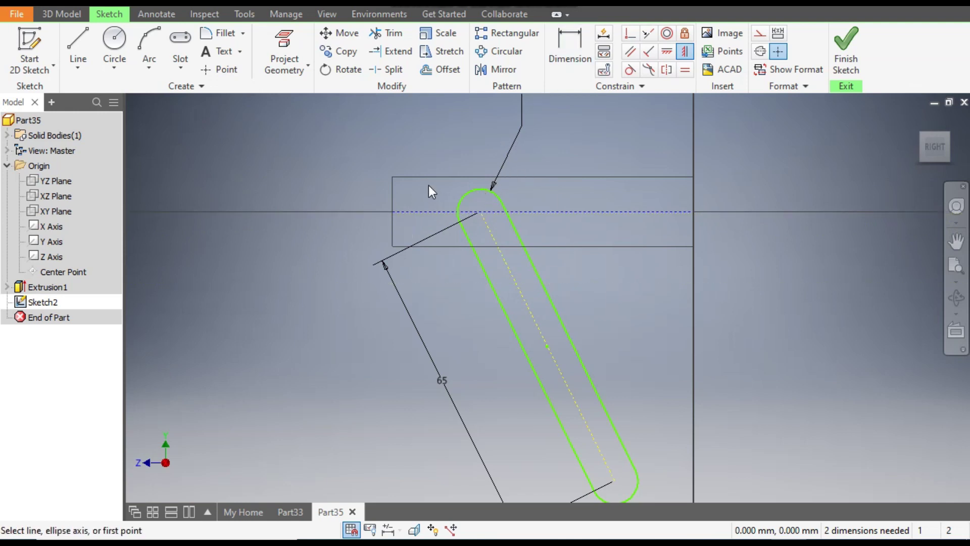
key(Escape)
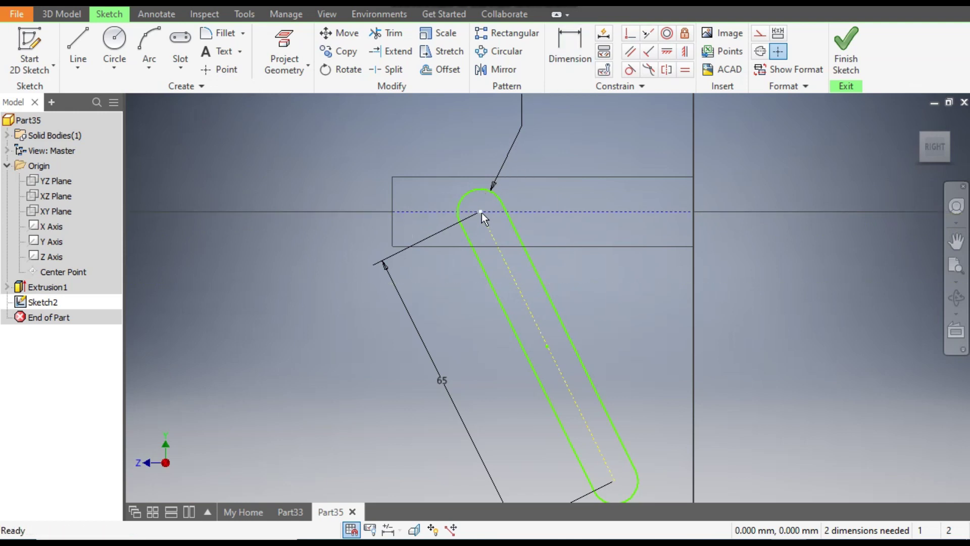
drag(481, 214, 443, 264)
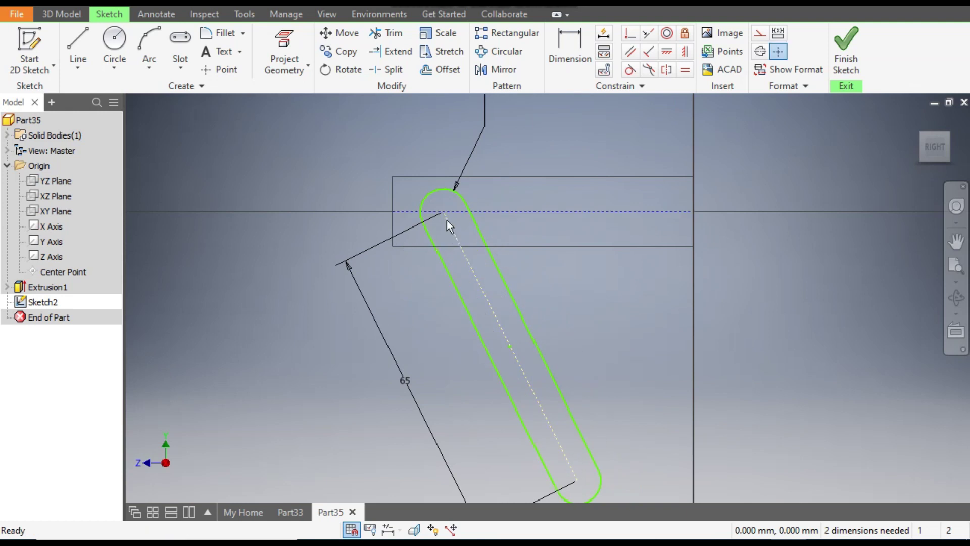
drag(444, 211, 488, 228)
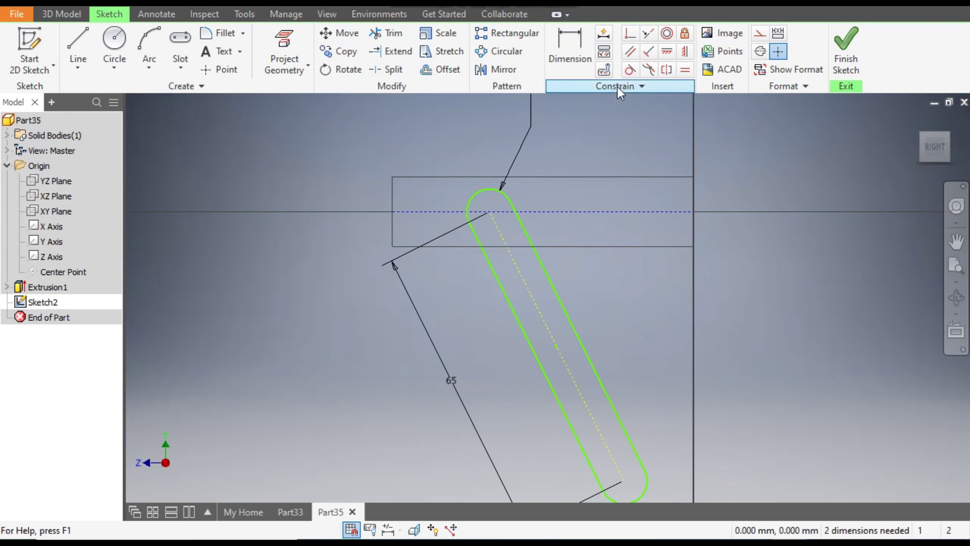
Constrain the slot's upper arc tangent to the rectangle's left edge, then drag to test rotation.
click(629, 69)
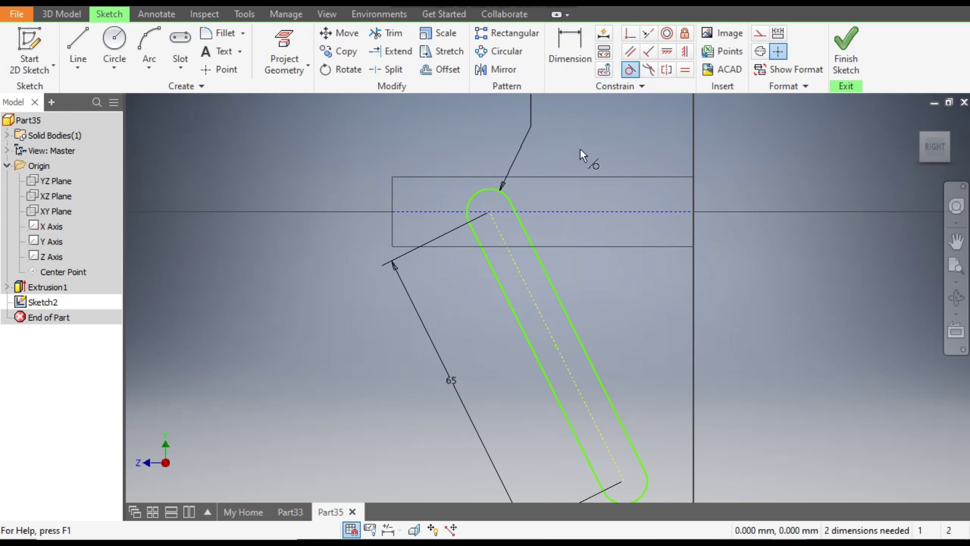
click(393, 193)
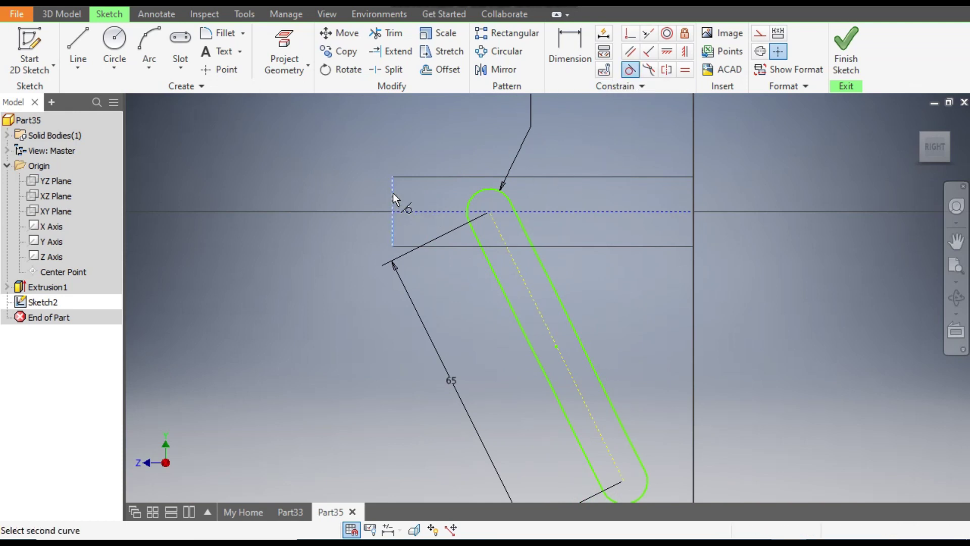
click(480, 194)
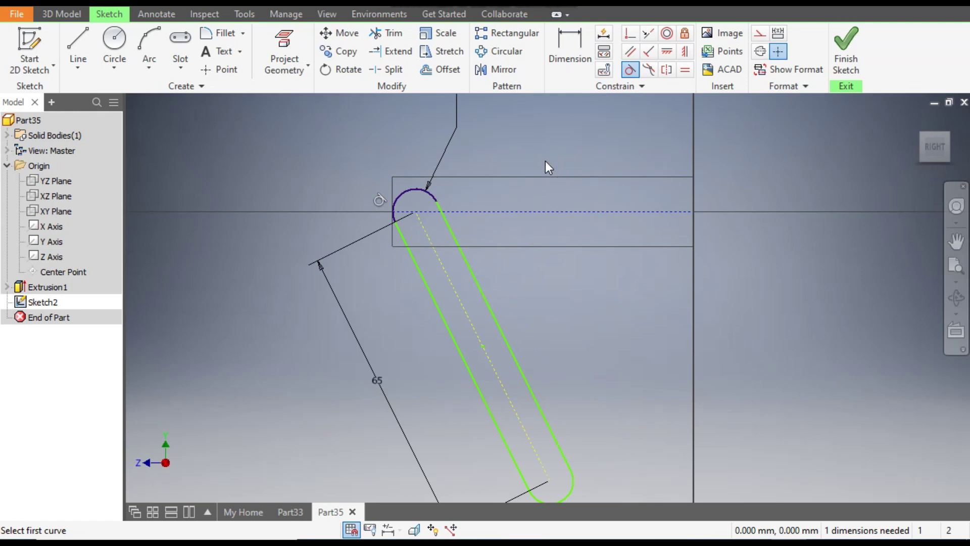
key(Escape)
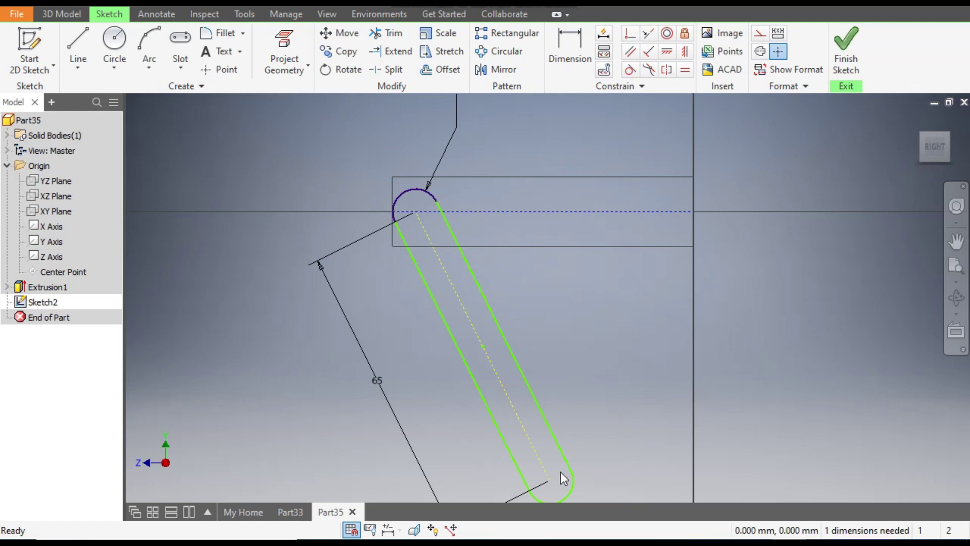
drag(552, 480, 651, 353)
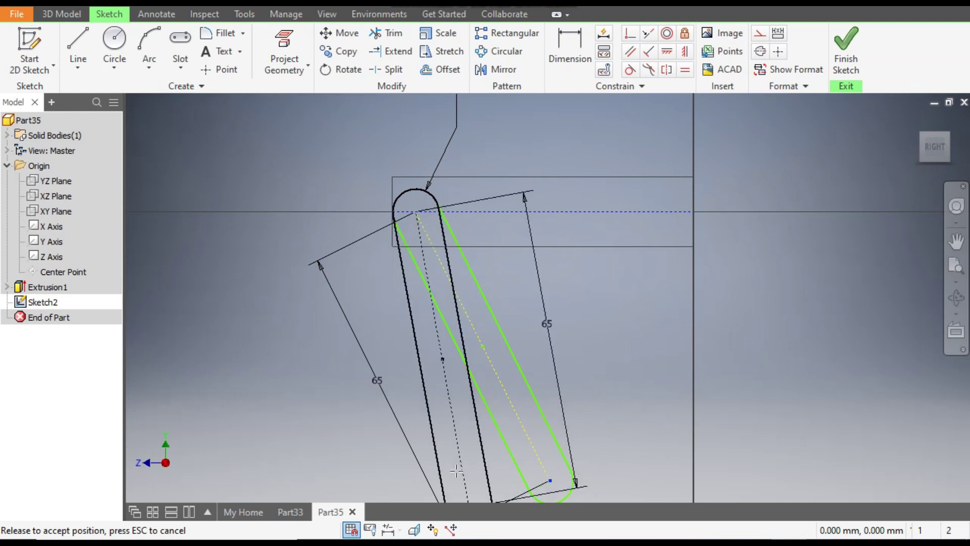
drag(456, 471, 631, 365)
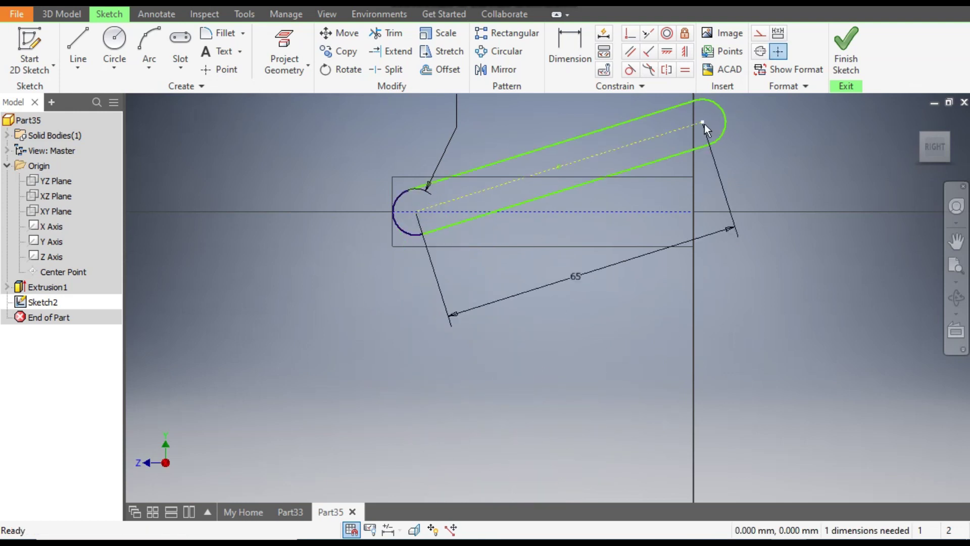
drag(703, 123, 541, 482)
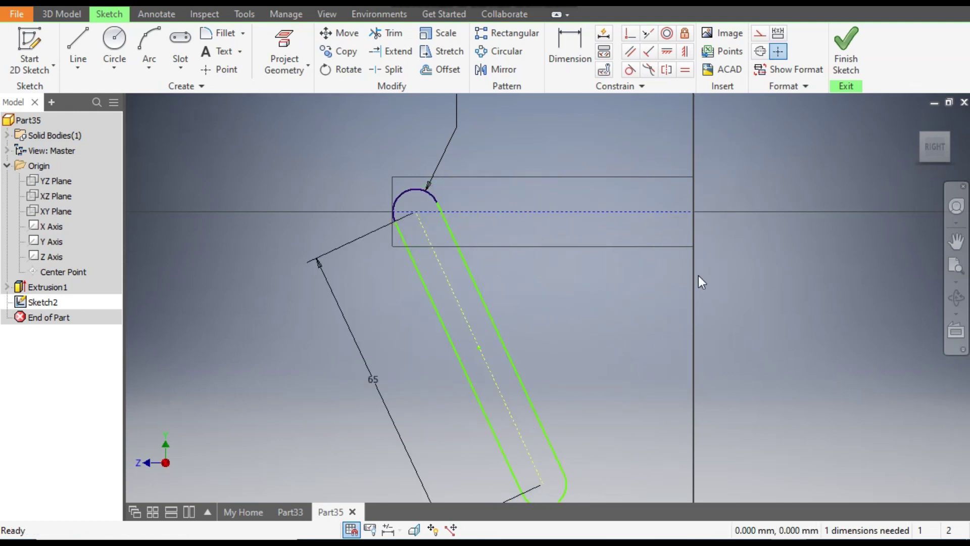
Dimension the angle between the dashed axis and slot centre line at 60°, then finish Sketch2.
click(566, 47)
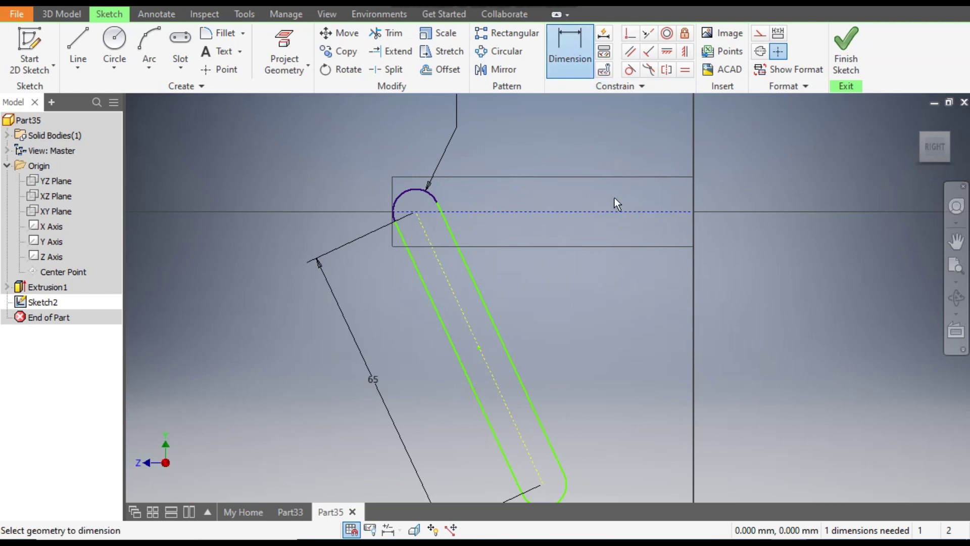
click(595, 212)
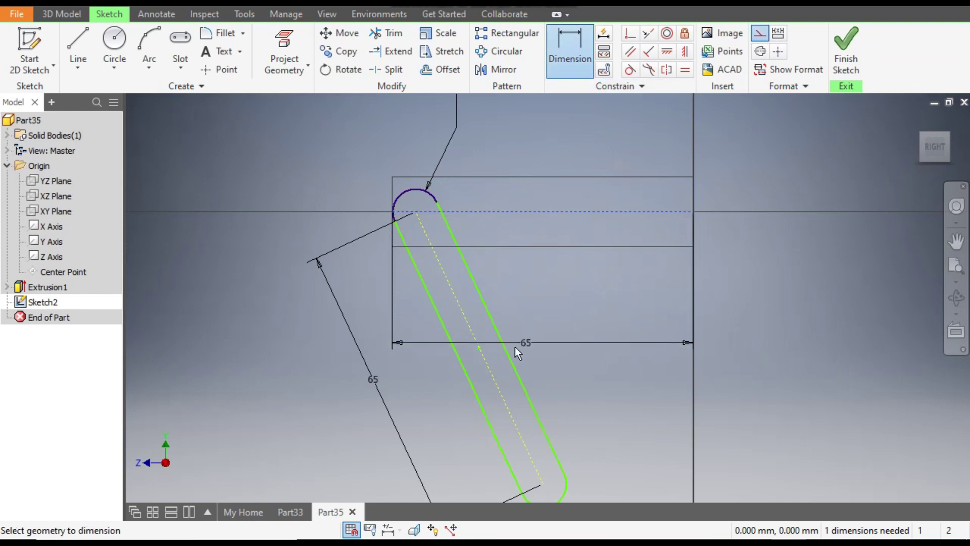
click(493, 381)
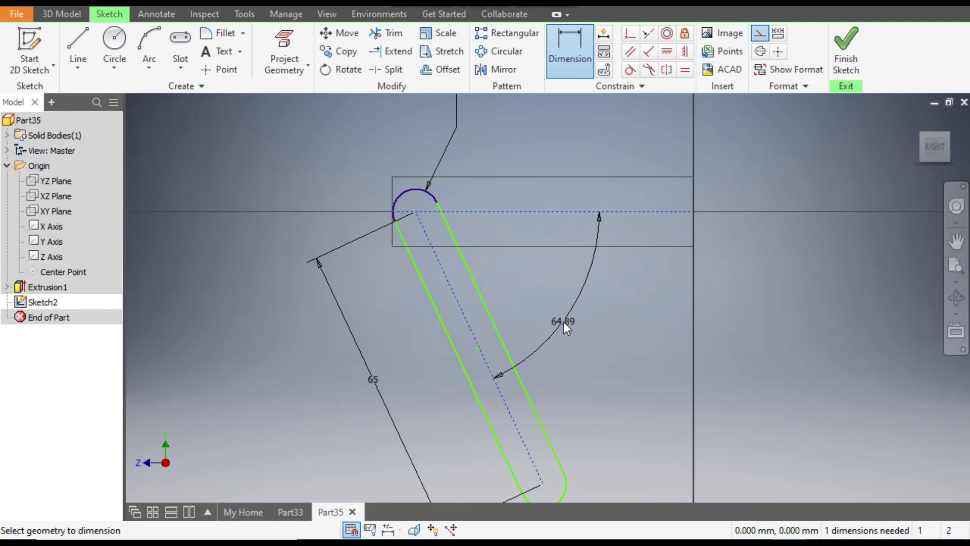
click(563, 321)
text(60)
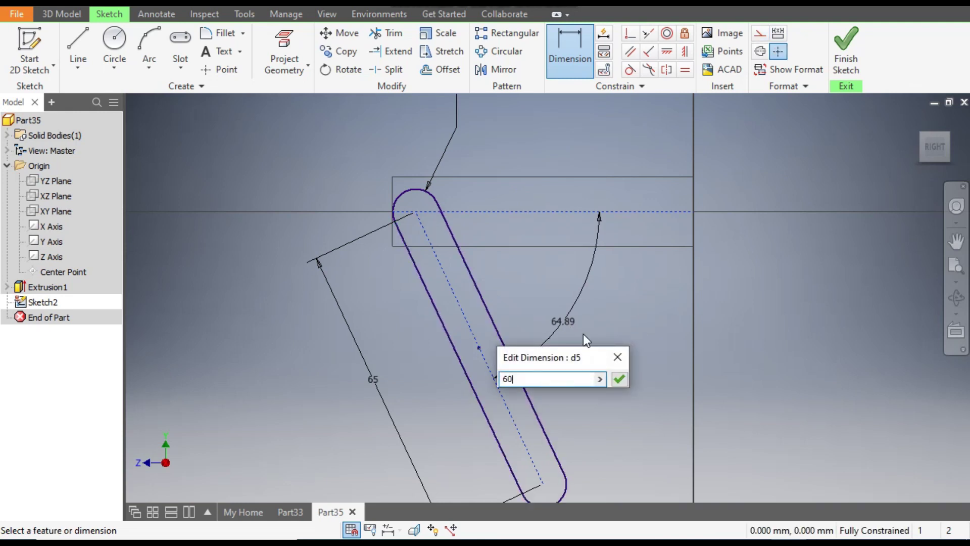
key(Return)
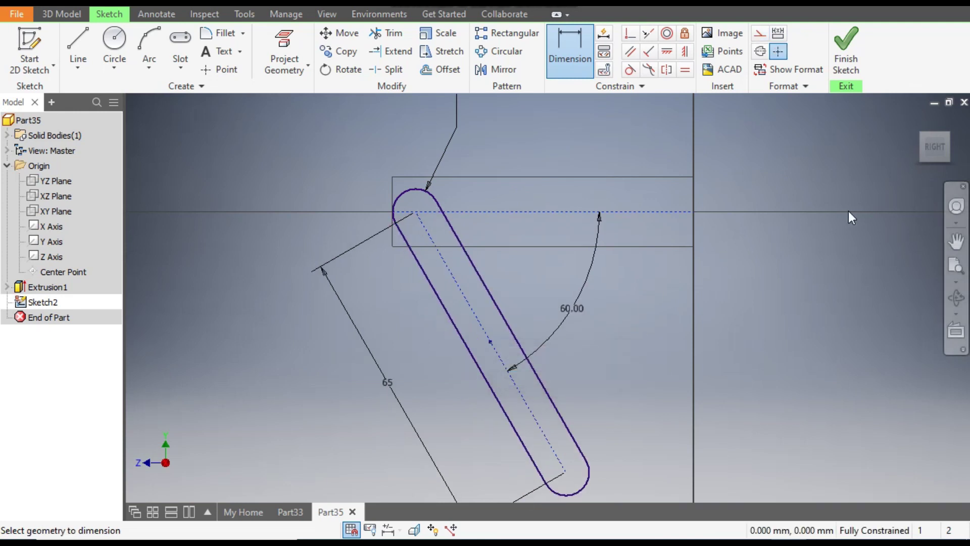
scroll(708, 212, down, 3)
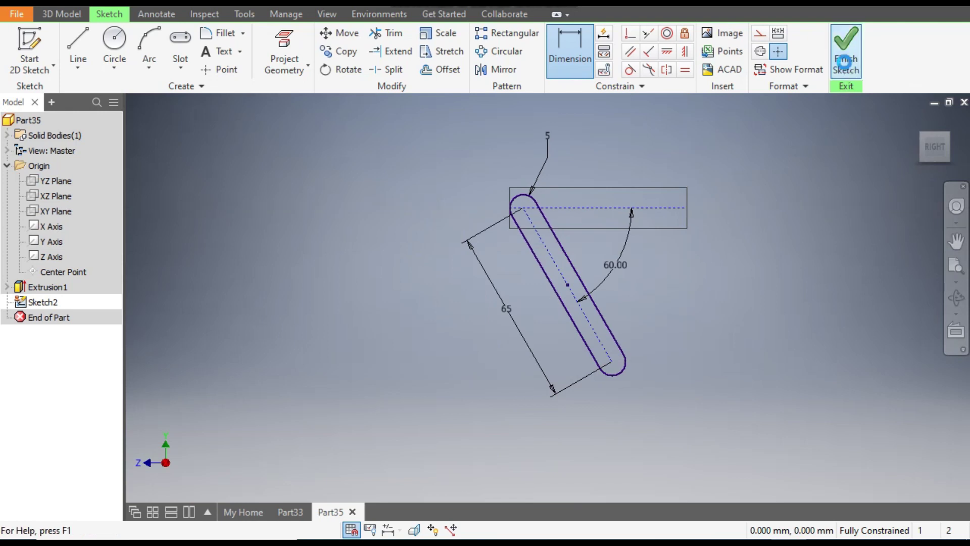
click(844, 59)
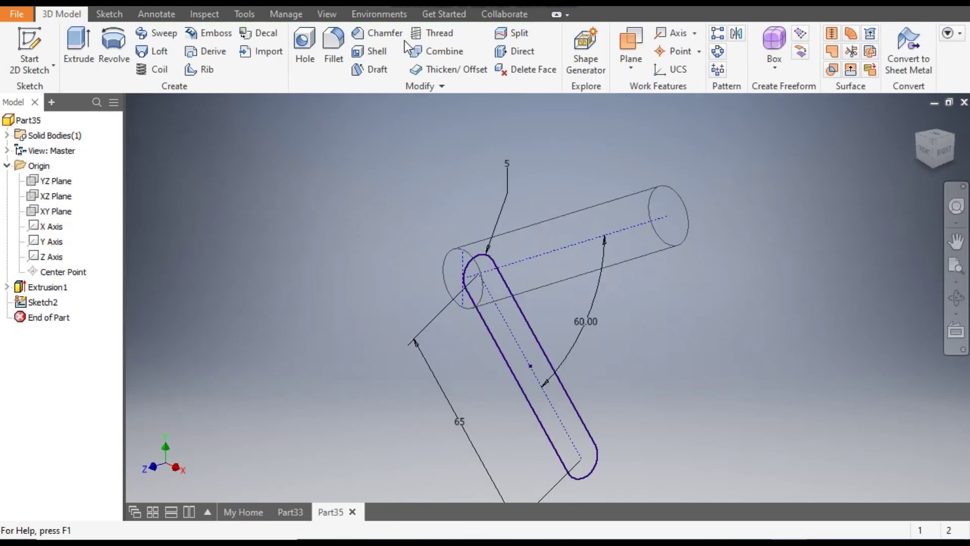
Switch the model's visual style to Shaded with Edges.
click(326, 13)
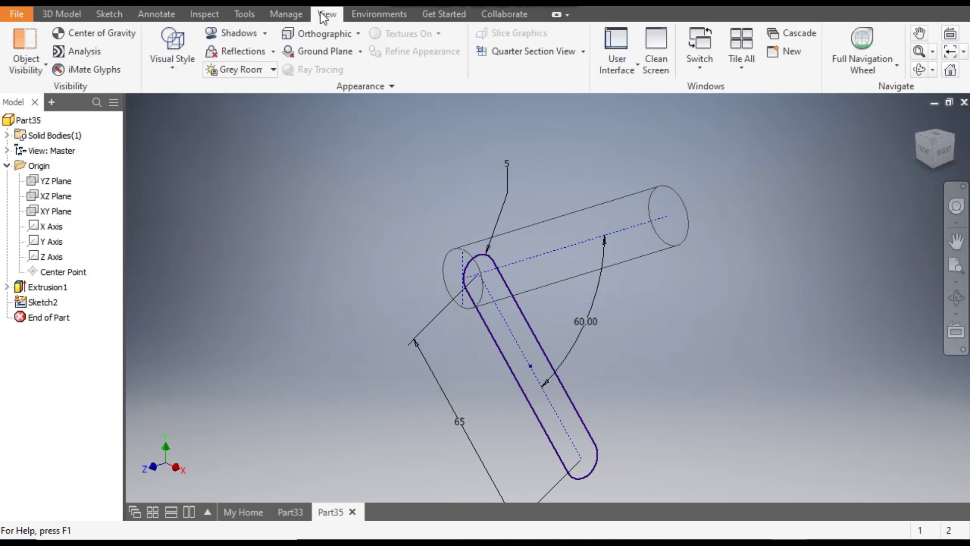
click(168, 70)
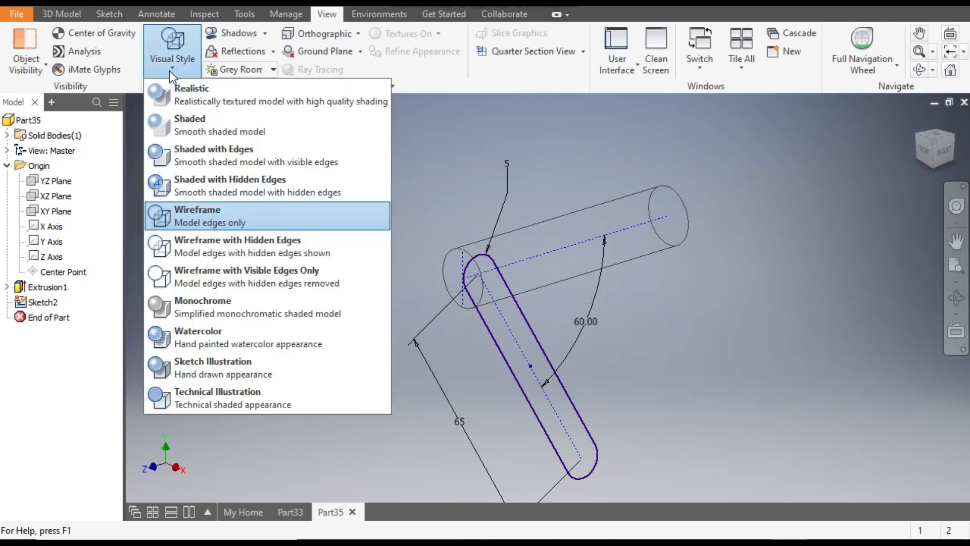
click(190, 154)
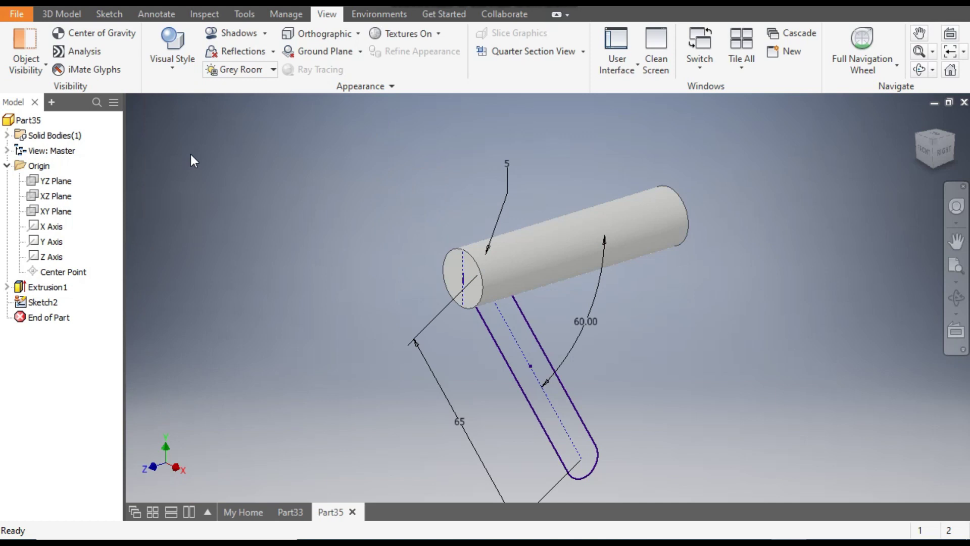
click(75, 12)
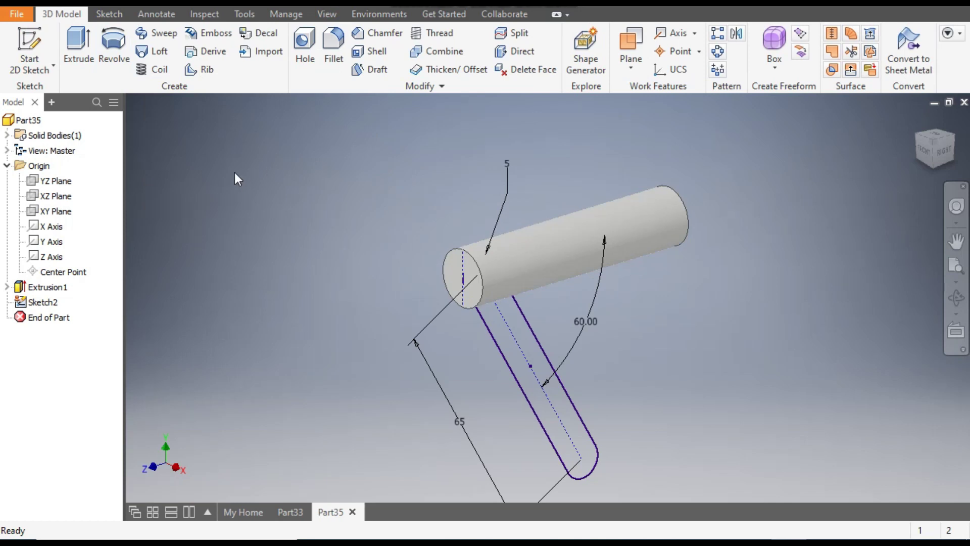
Emboss the angled slot 1 mm deep with Wrap to Face onto the cylinder surface.
click(214, 32)
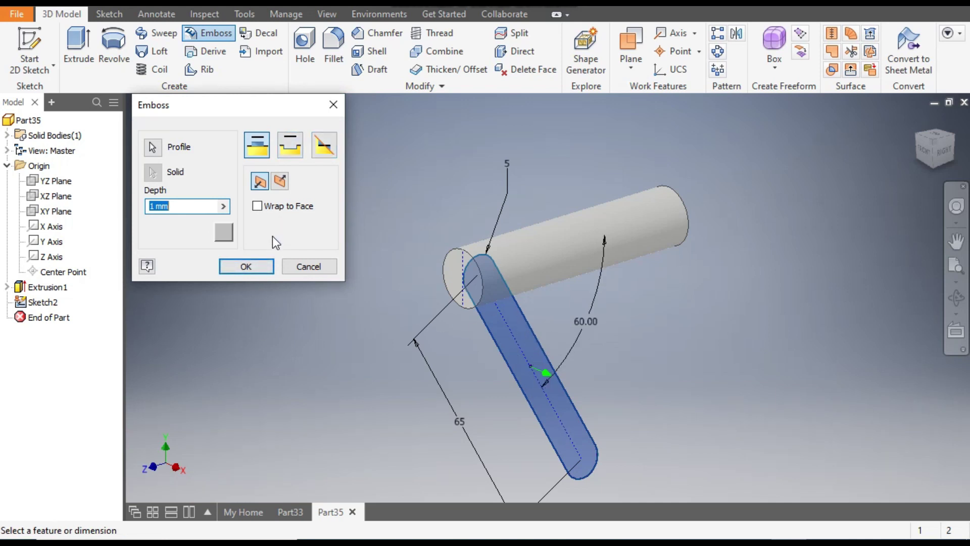
click(257, 206)
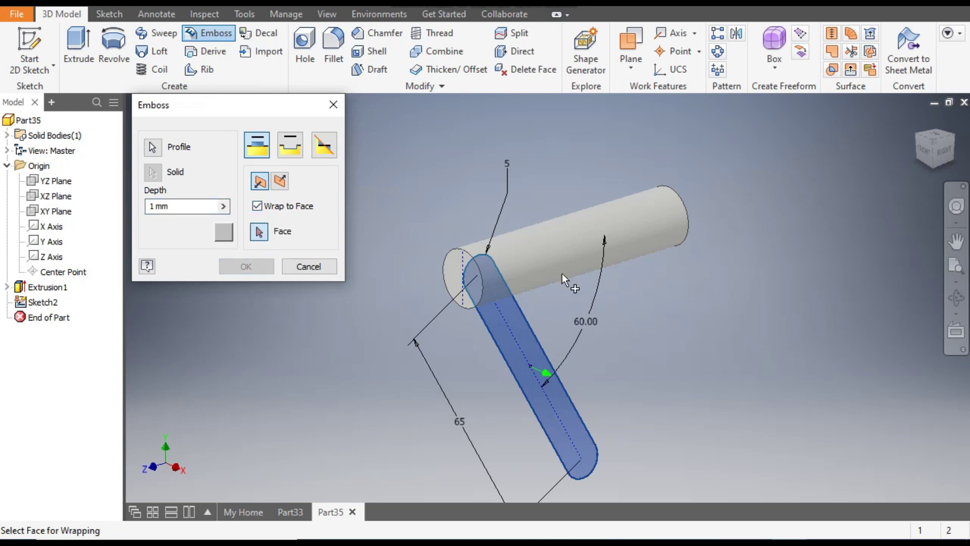
click(565, 250)
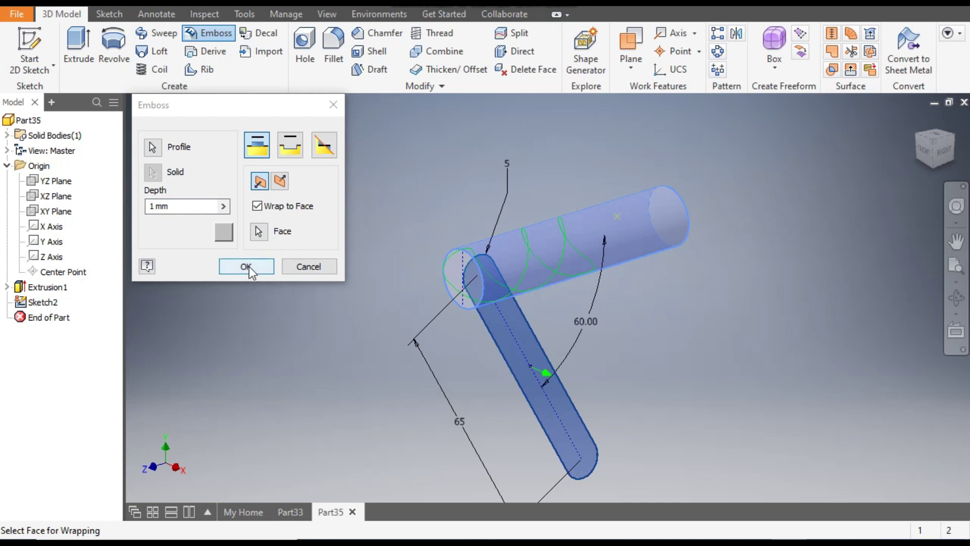
click(177, 206)
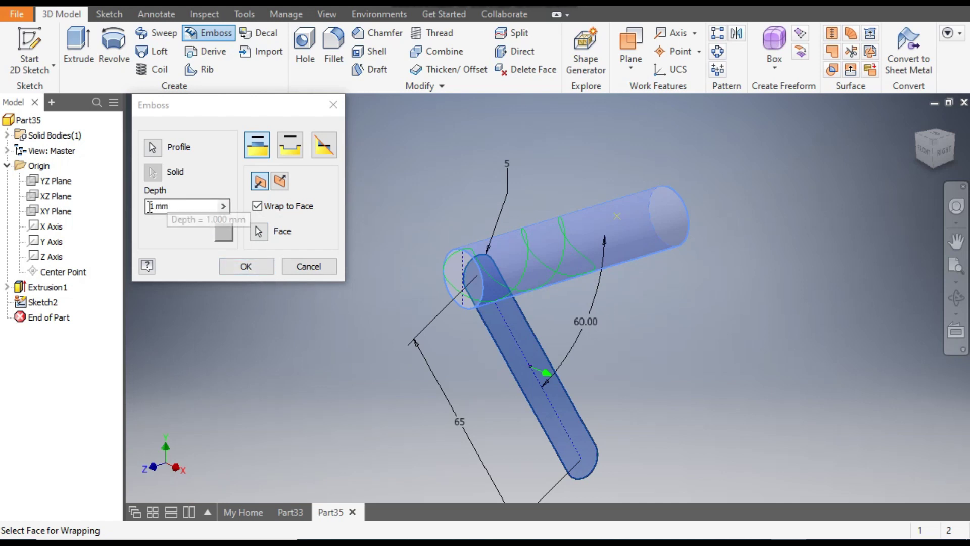
click(246, 266)
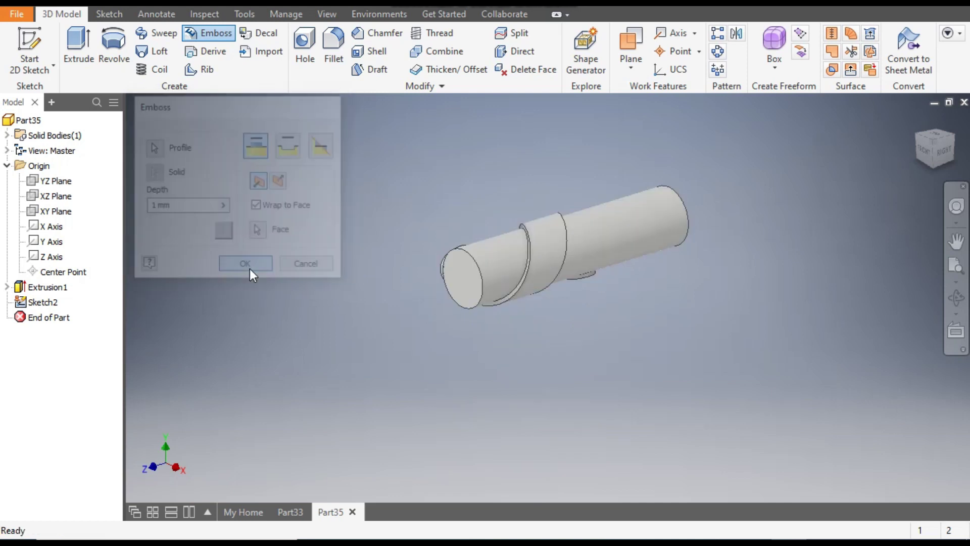
scroll(520, 260, down, 1)
scroll(519, 260, up, 3)
middle_drag(566, 337, 435, 349)
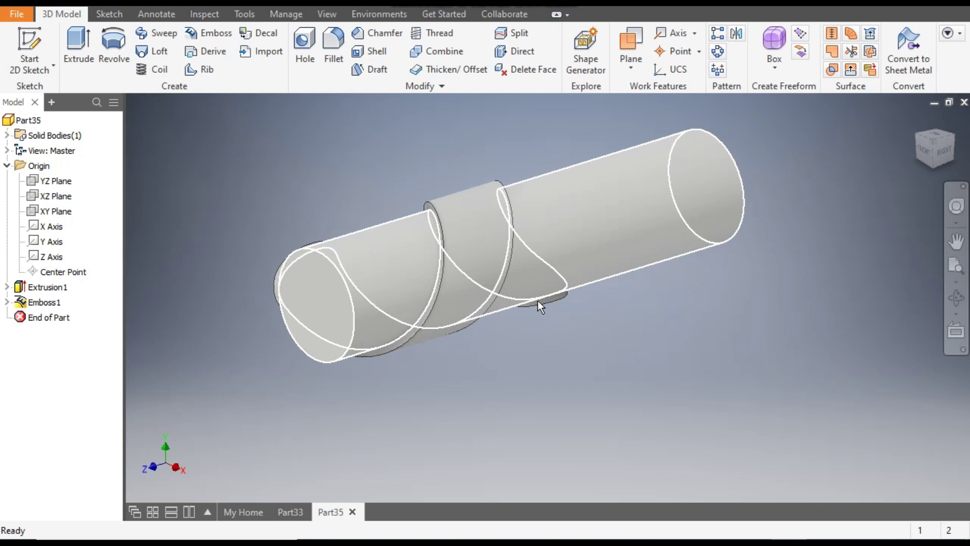
Sketch a 15 mm circle at the origin on the cylinder's left end face.
click(323, 289)
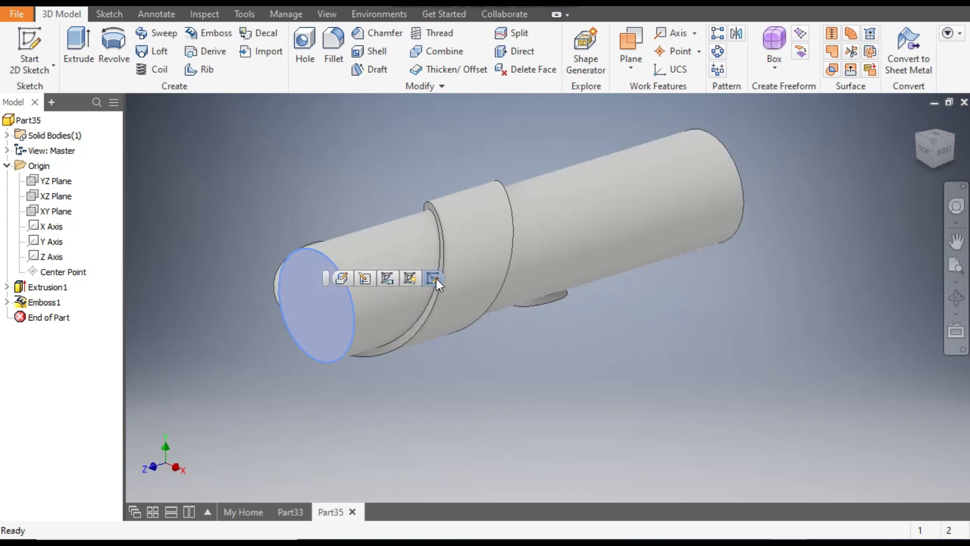
key(s)
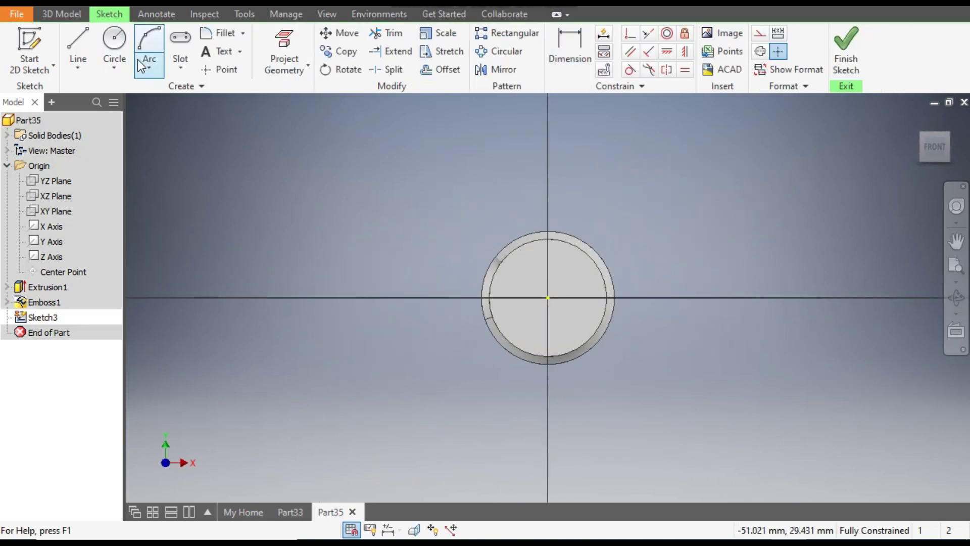
click(122, 53)
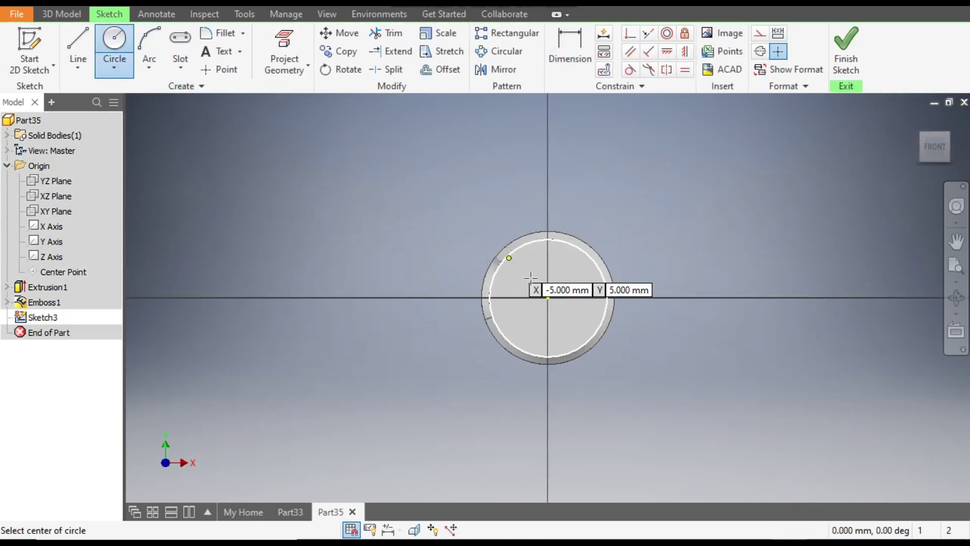
click(547, 298)
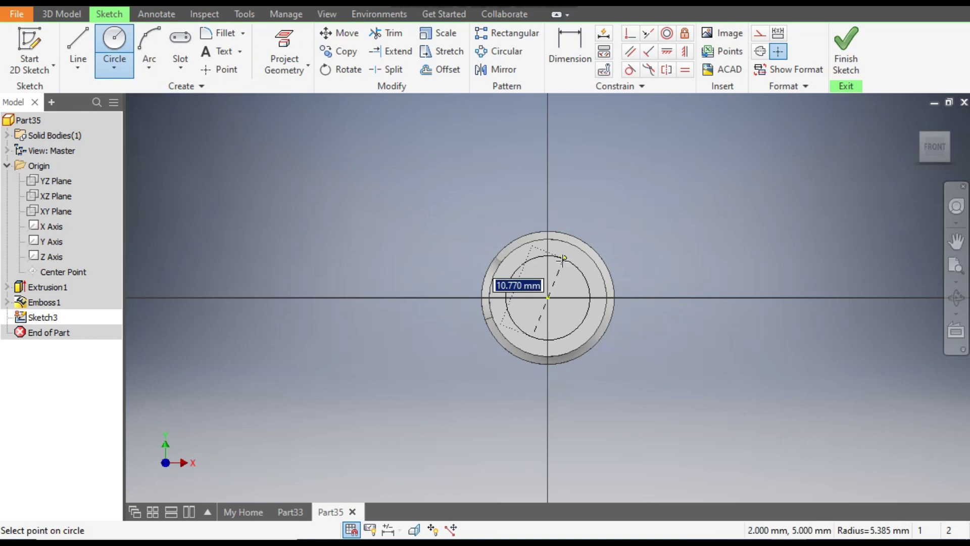
text(15)
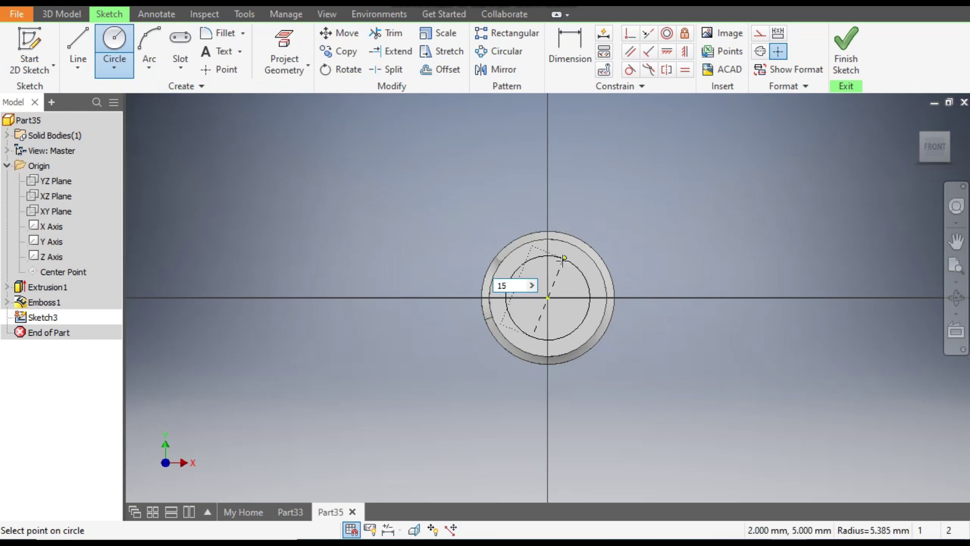
key(Tab)
key(Return)
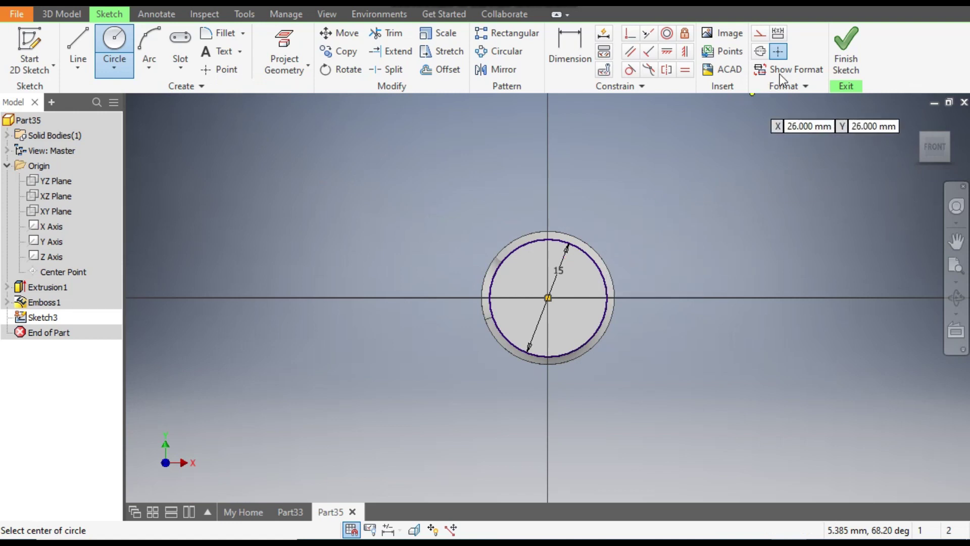
click(837, 53)
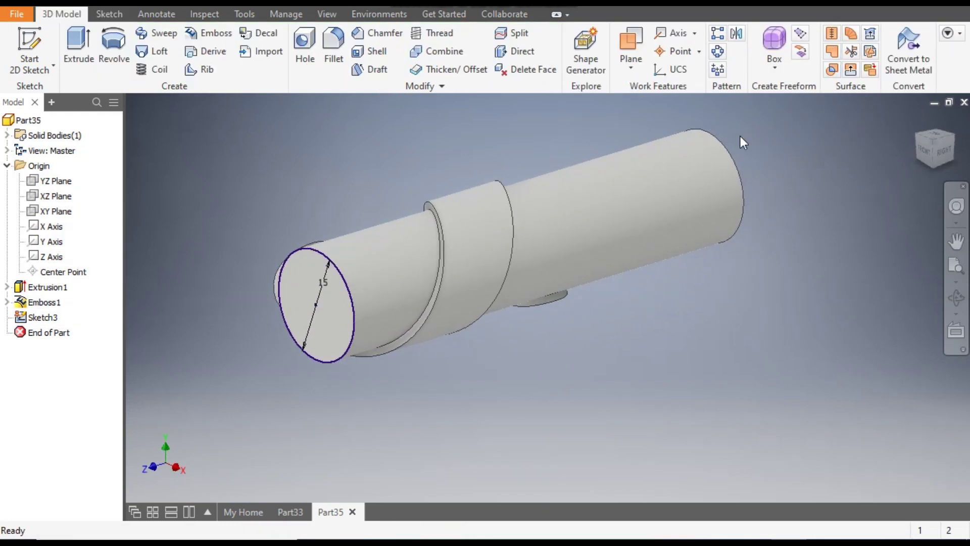
click(69, 46)
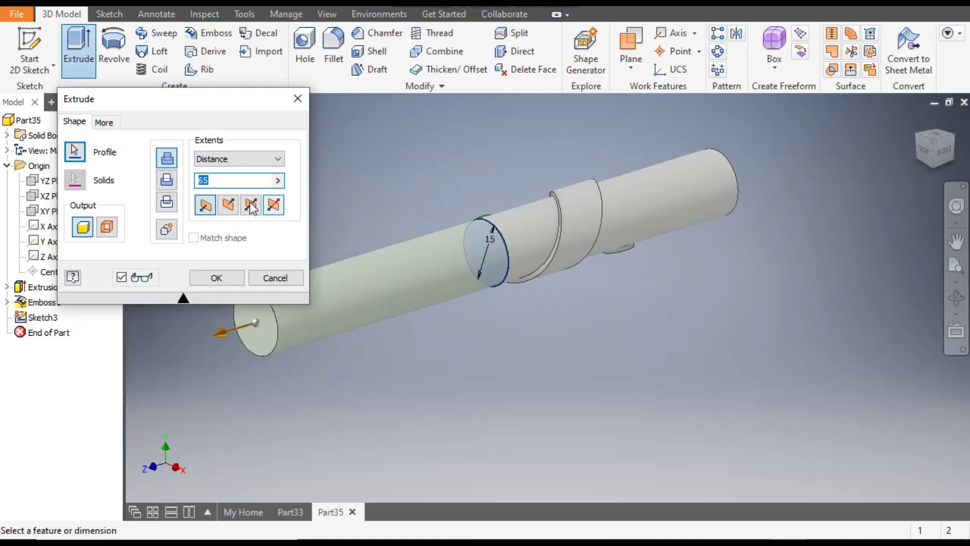
Extrude the circle as a 65 mm cut in the flipped direction, then view from the right.
click(226, 205)
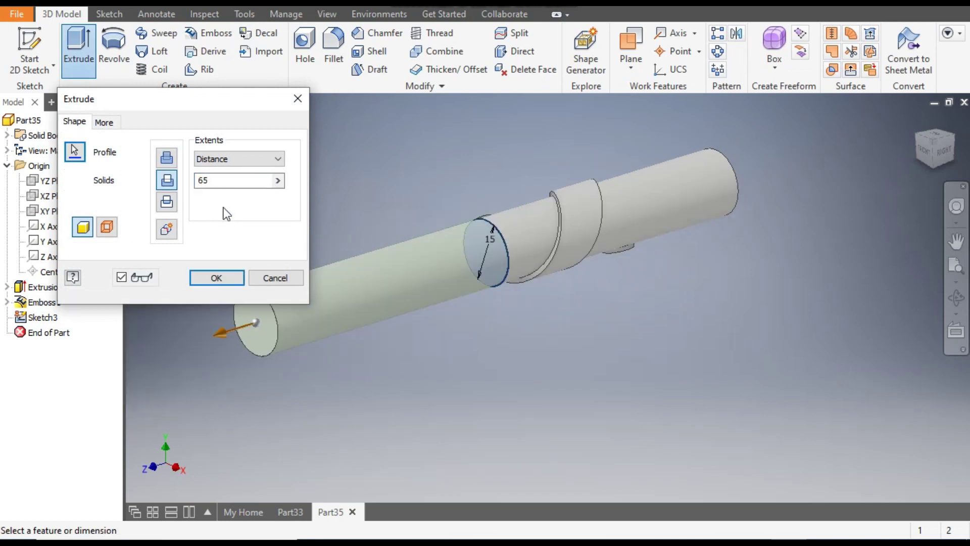
click(208, 181)
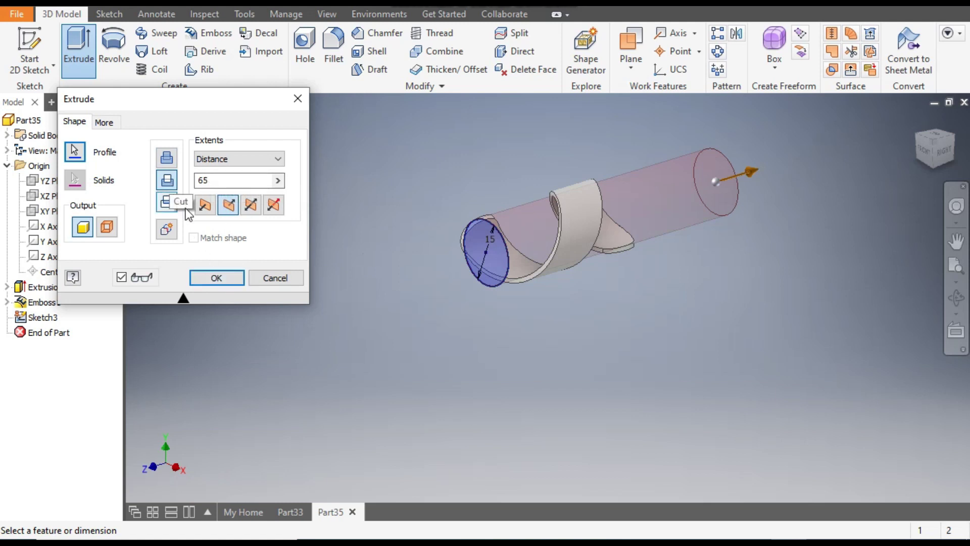
click(218, 282)
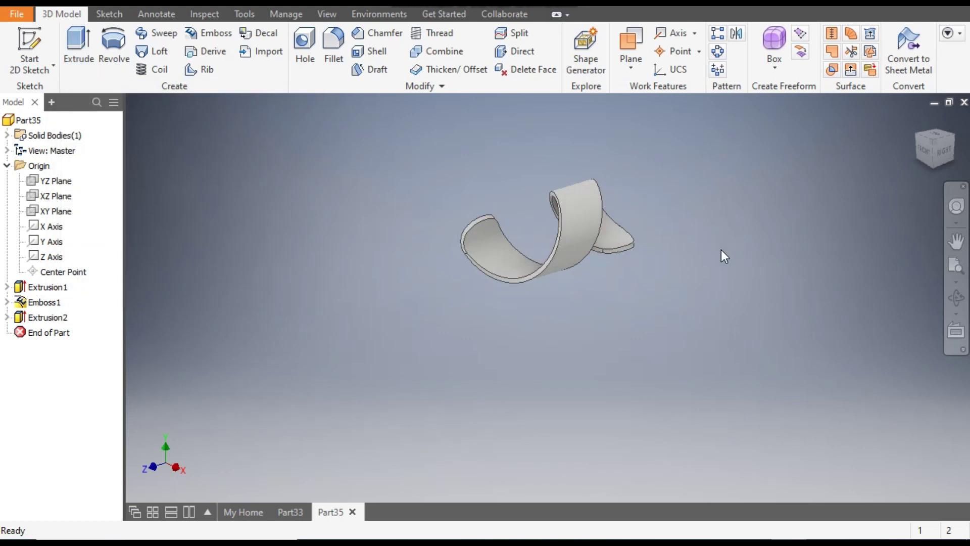
click(941, 152)
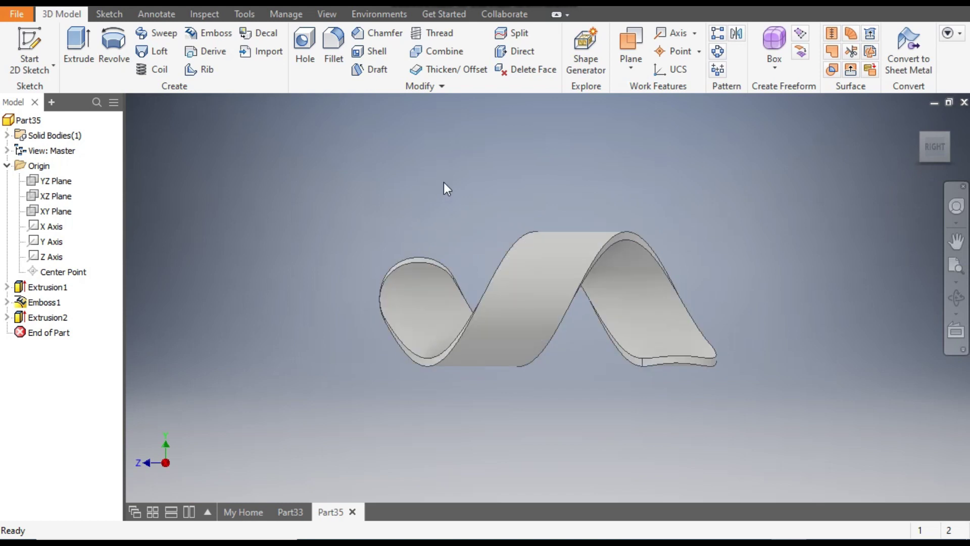
click(555, 265)
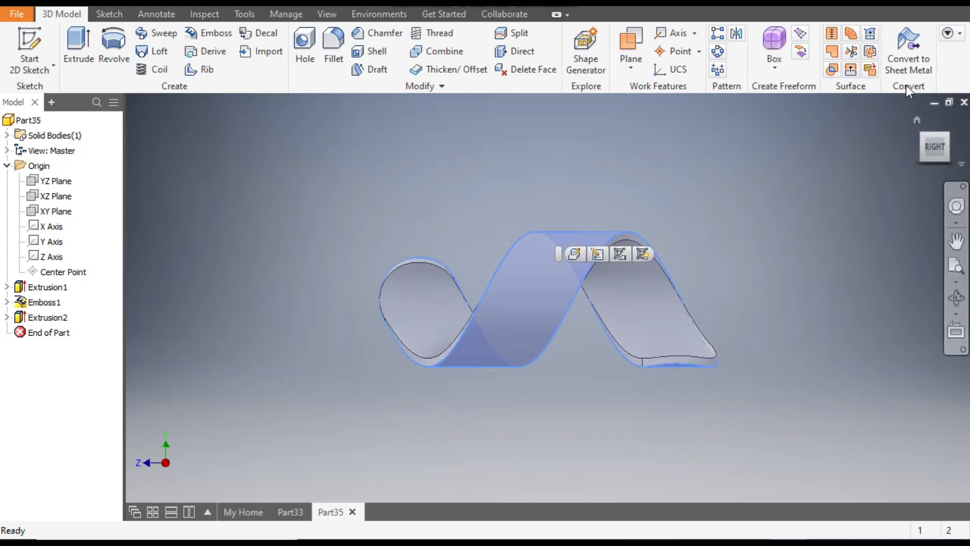
Convert the strip to sheet metal using its face as base, with 1 mm thickness defaults.
click(913, 48)
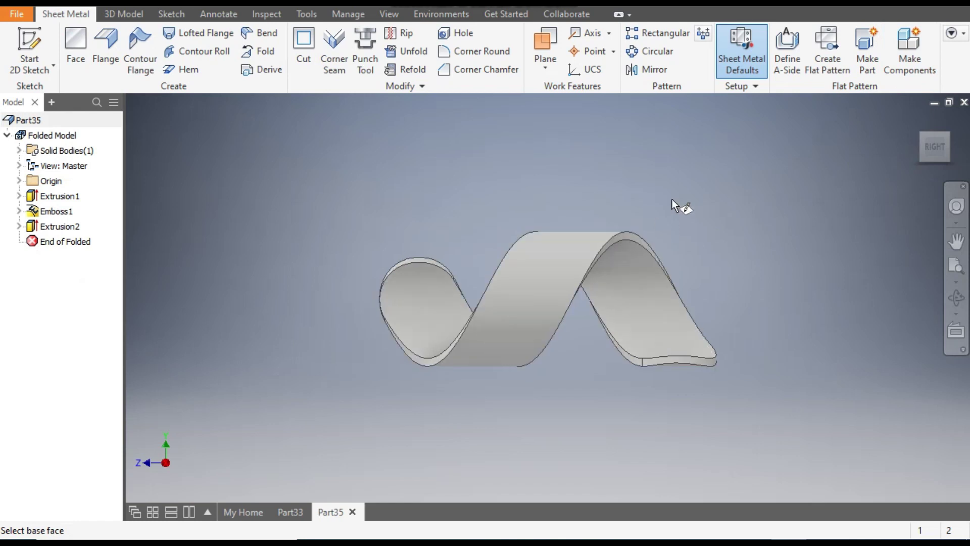
click(563, 268)
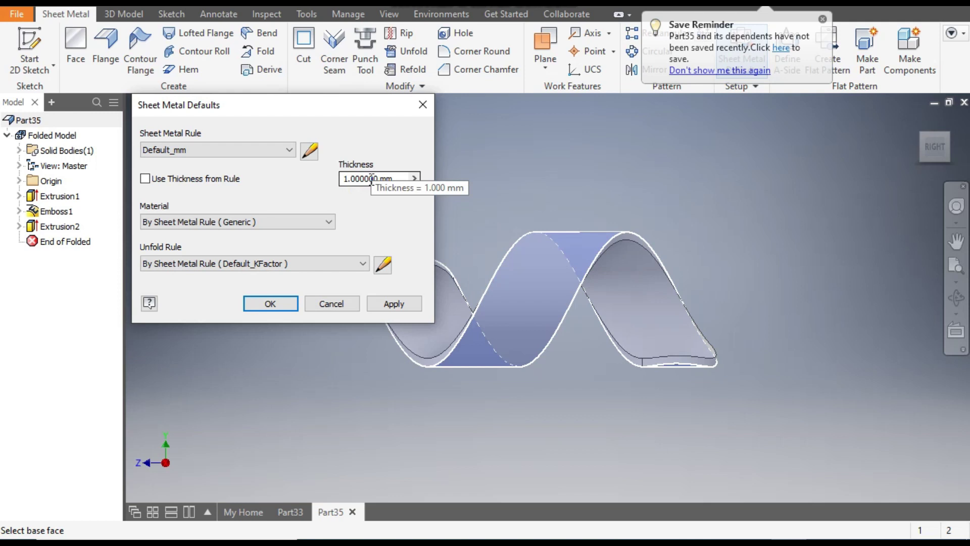
click(284, 307)
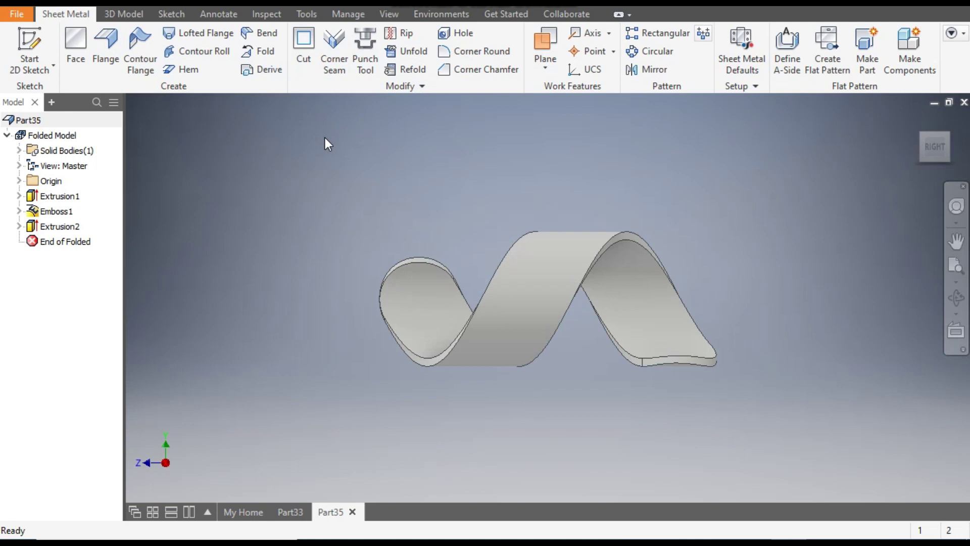
Create the strip's flat pattern, then return to the folded part.
click(829, 57)
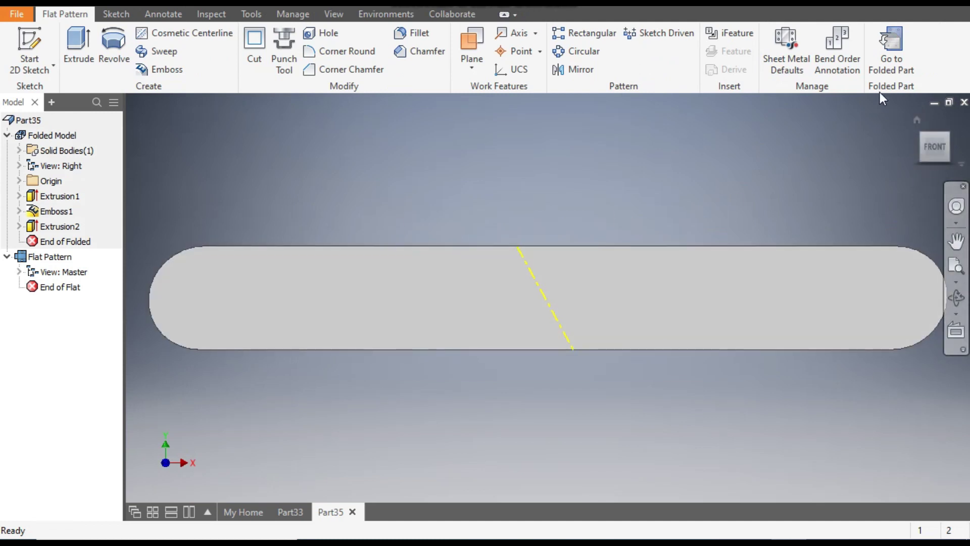
click(890, 56)
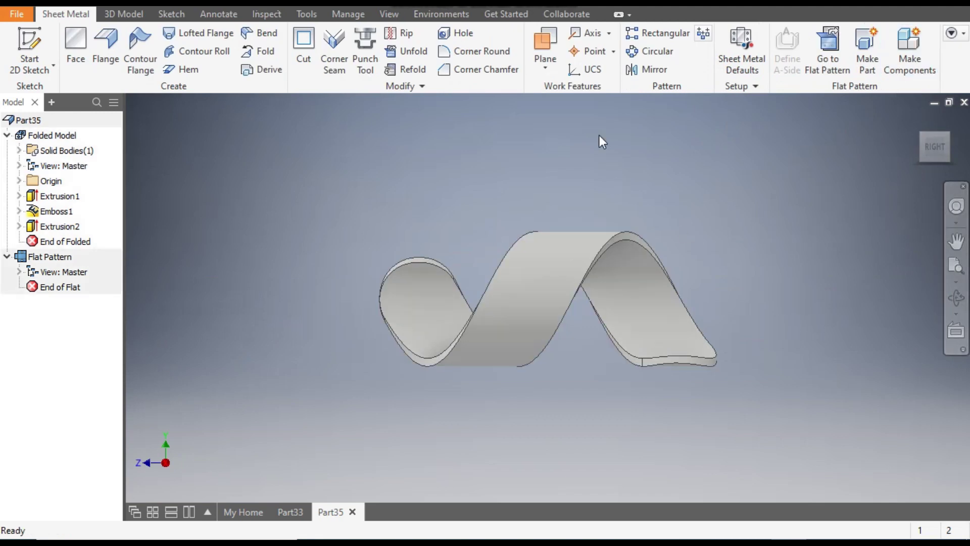
Apply the Cyan appearance to the folded strip and frame it in the view.
click(375, 5)
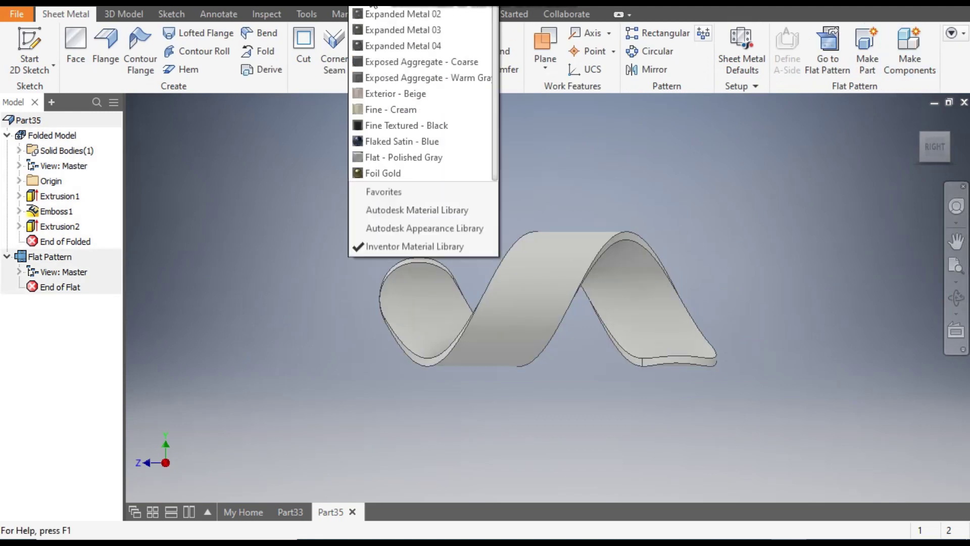
scroll(404, 141, up, 7)
scroll(405, 216, up, 1)
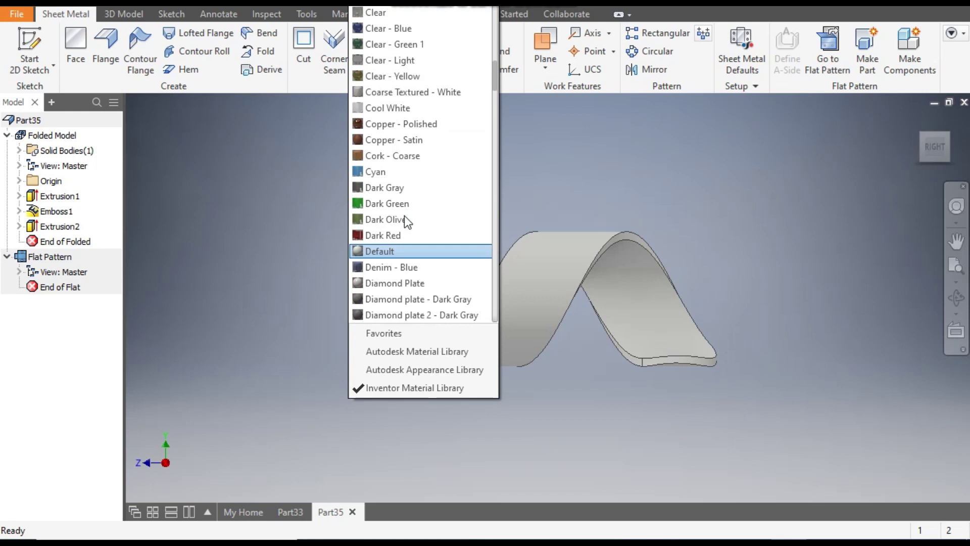
click(396, 171)
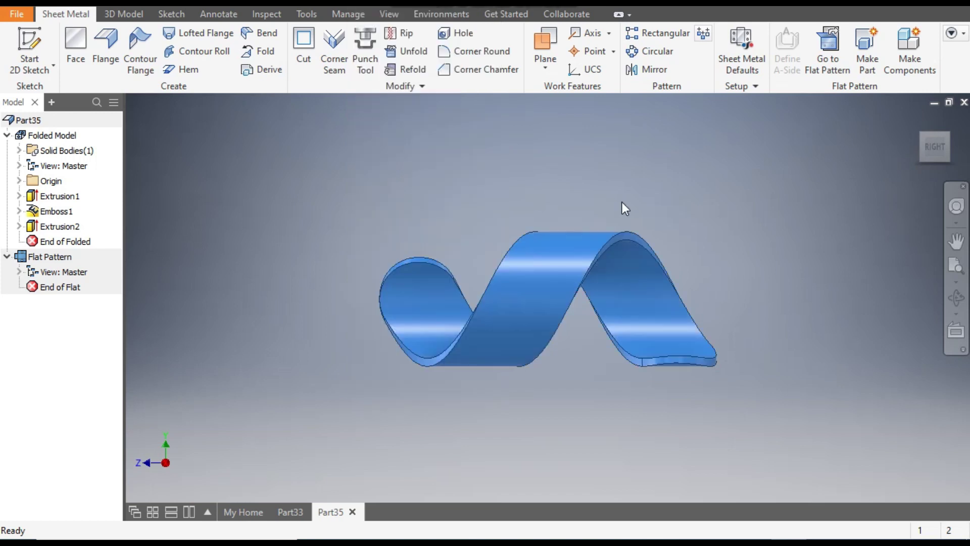
scroll(531, 338, down, 3)
middle_drag(613, 340, 603, 386)
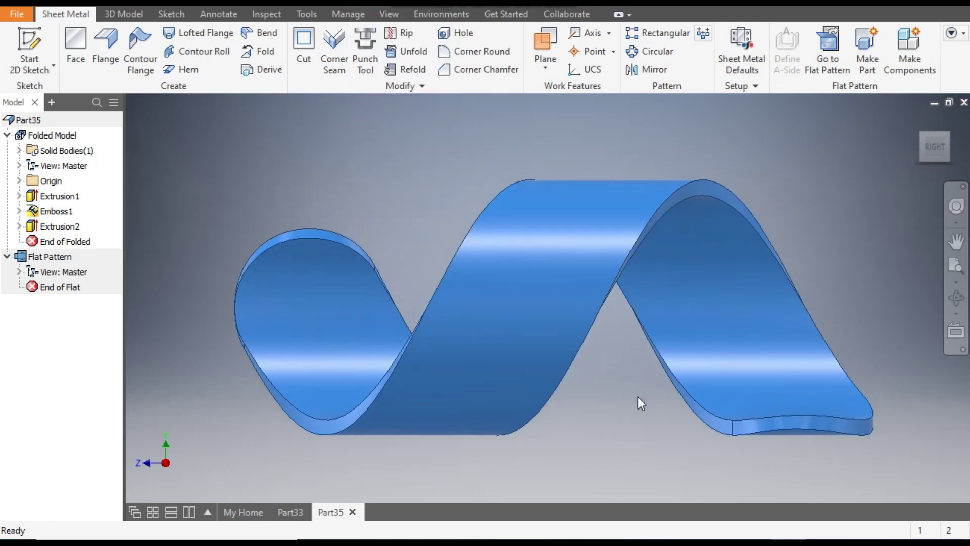